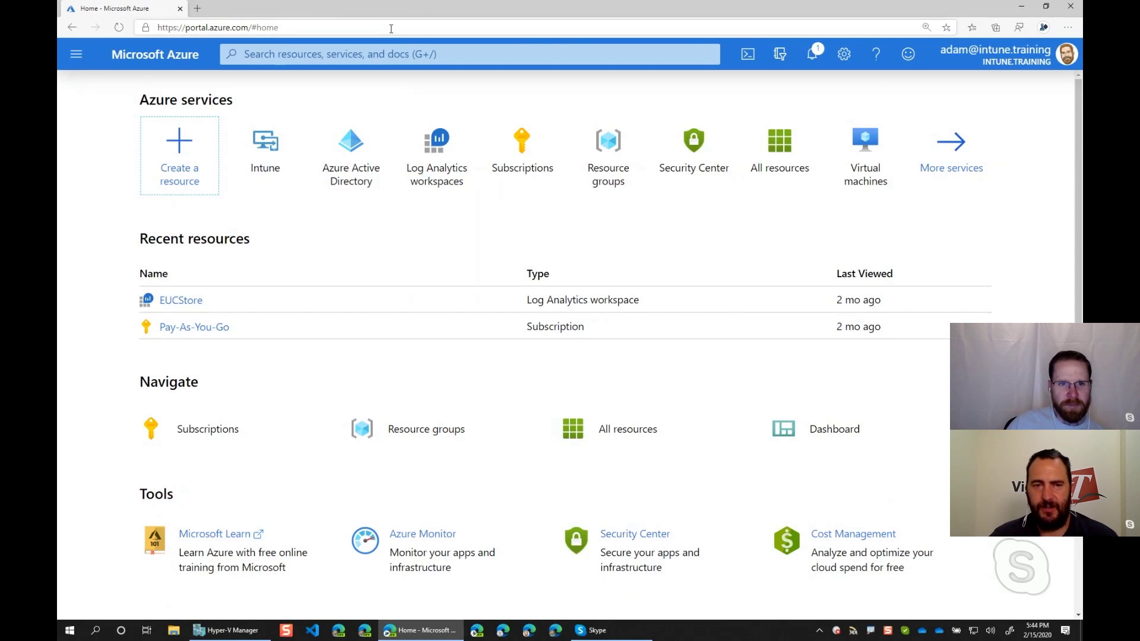
- Open Intune's Device configuration Profiles list and locate the Win10_BitLocker profile
click(266, 159)
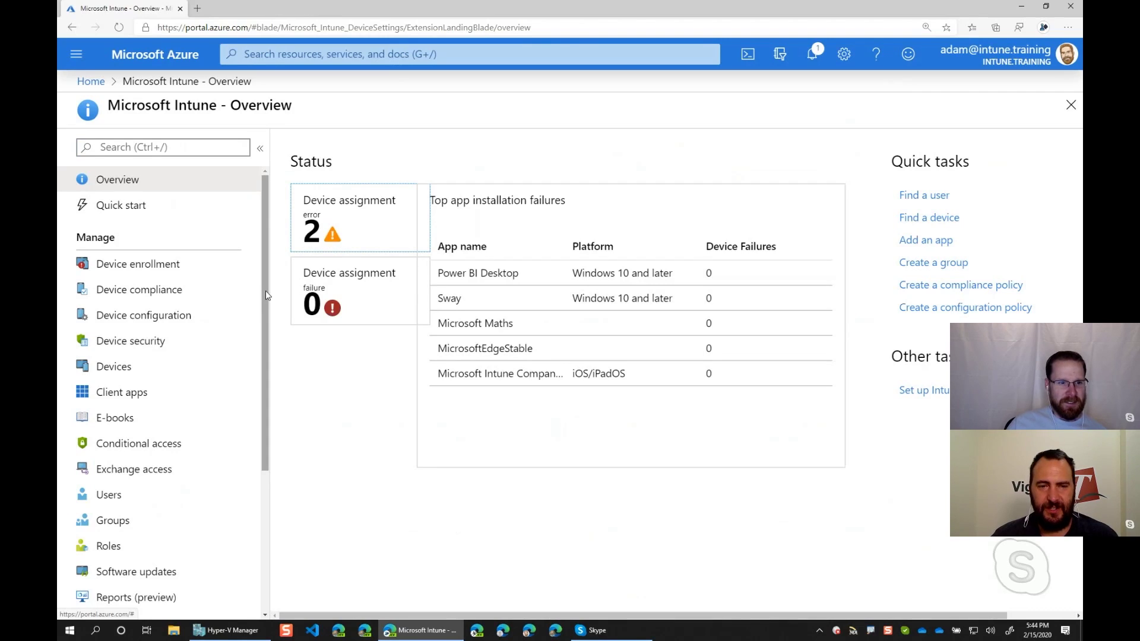
click(180, 317)
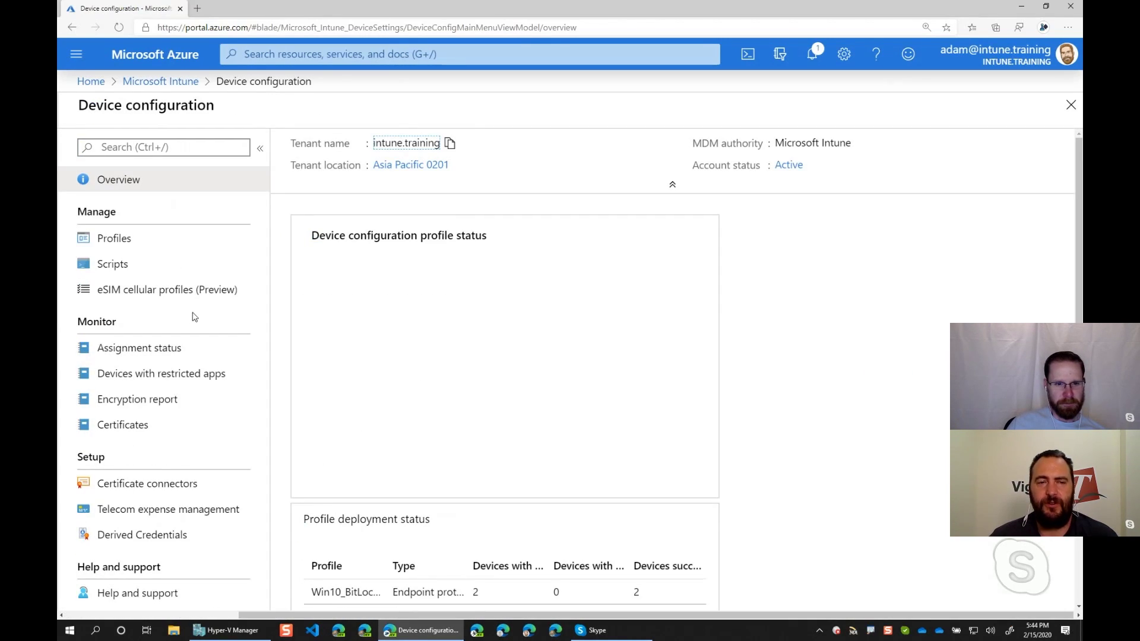
click(118, 238)
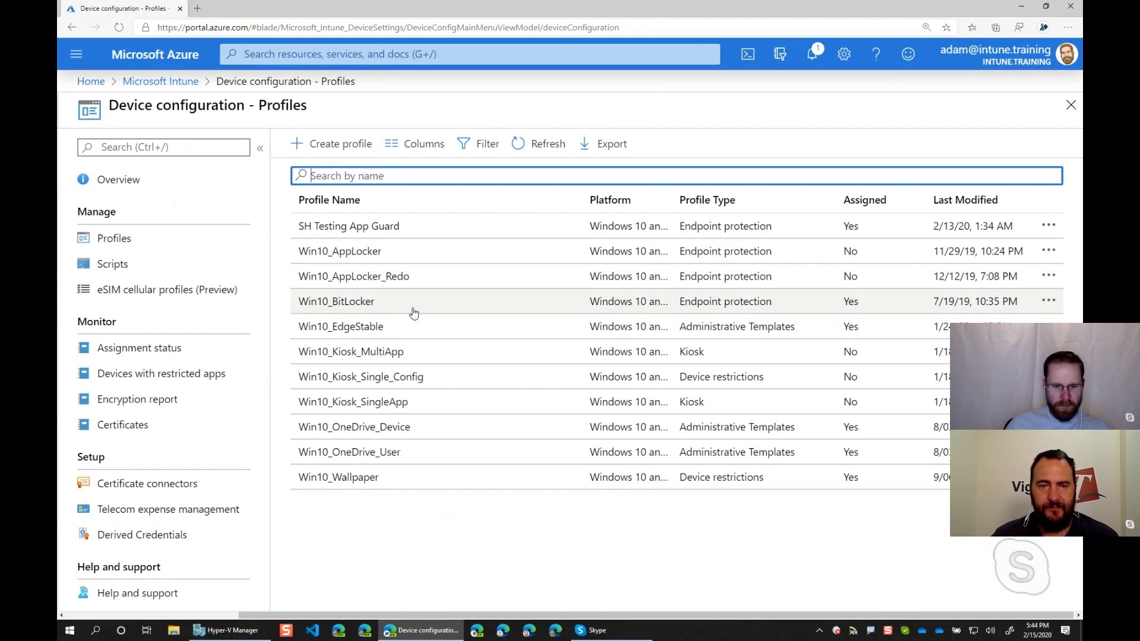
key(ctrl+2)
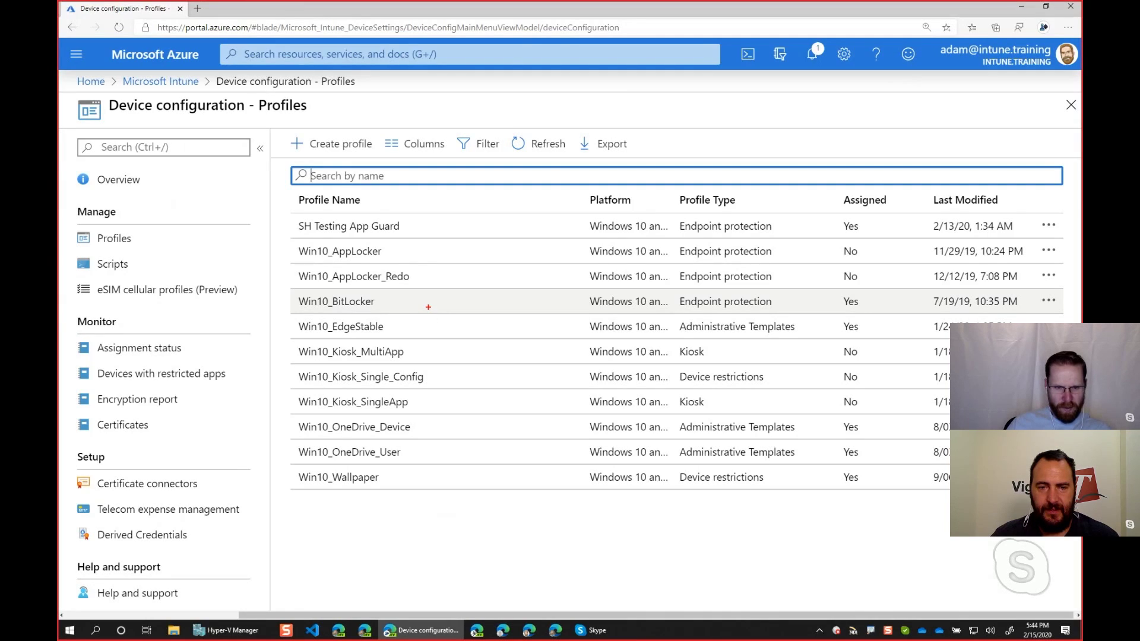
drag(289, 288, 404, 316)
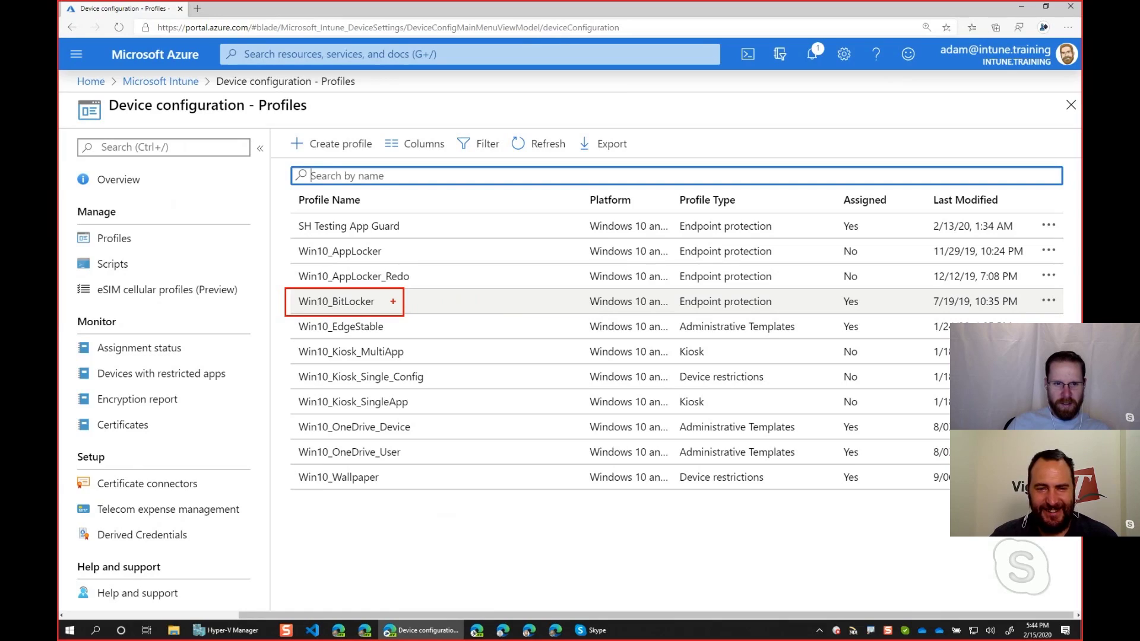
key(Escape)
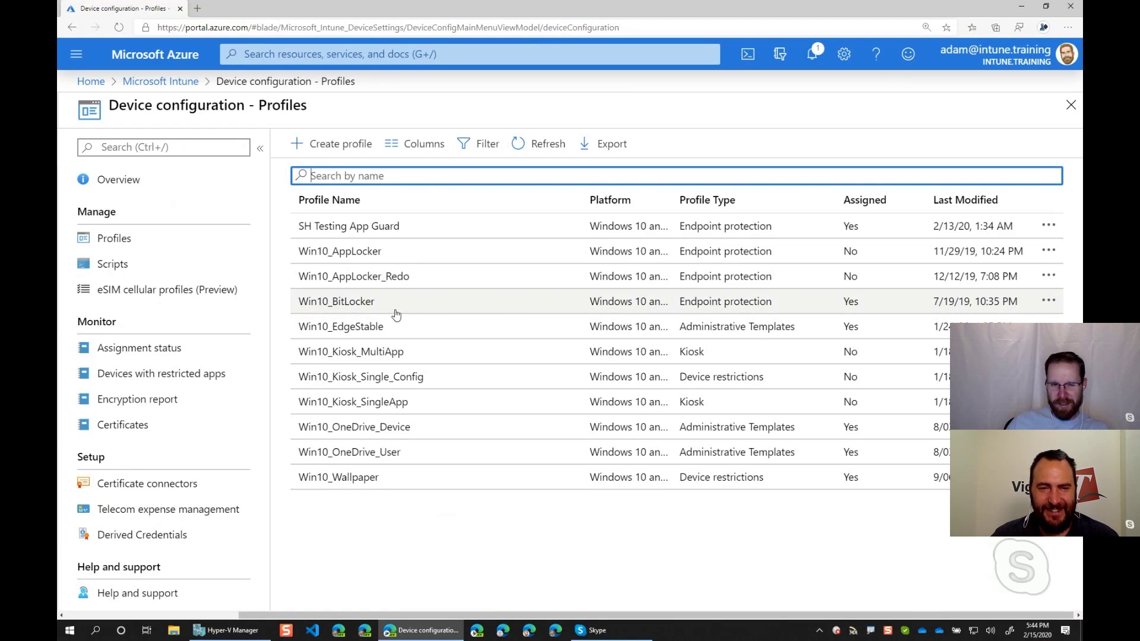
- Open the Win10_BitLocker profile and review its 2 errors out of 4 devices
click(394, 308)
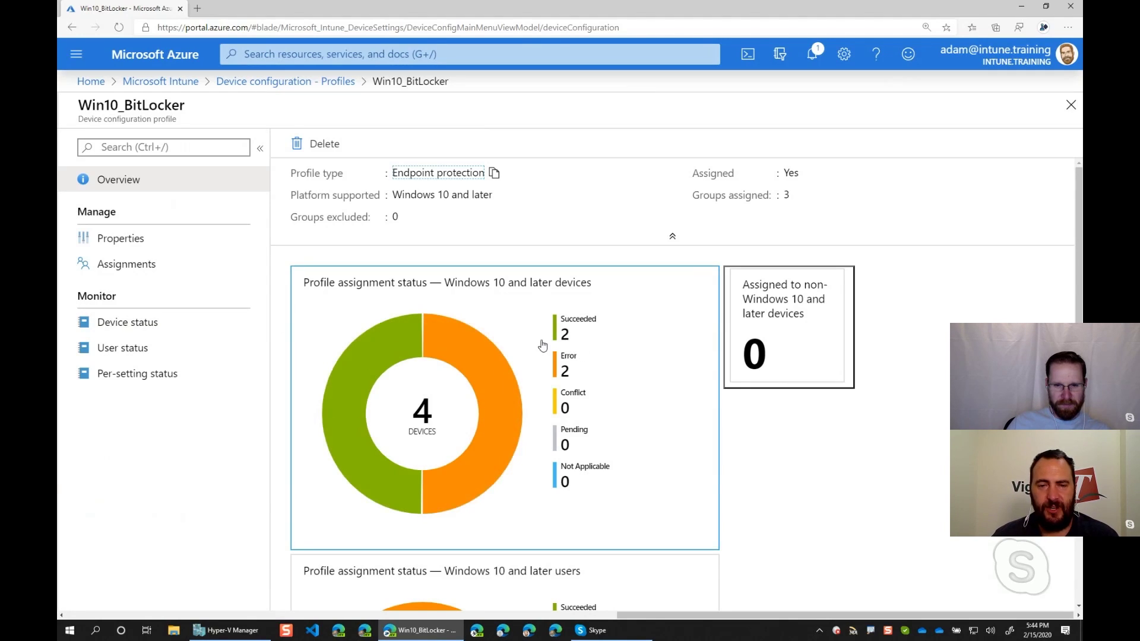
key(ctrl+2)
drag(537, 339, 622, 386)
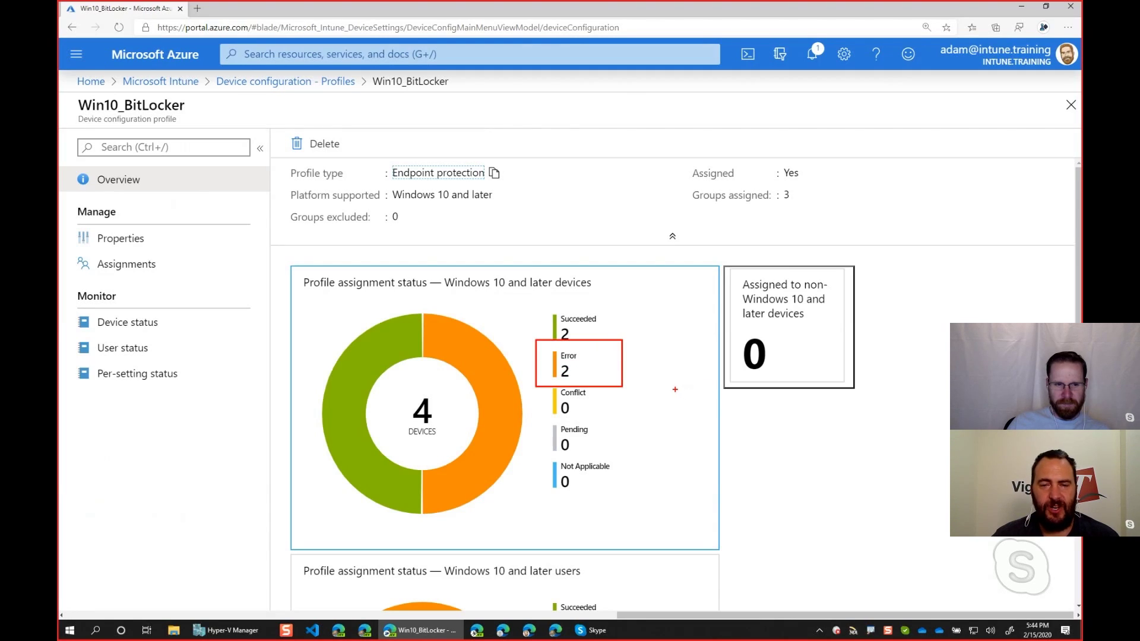
key(e)
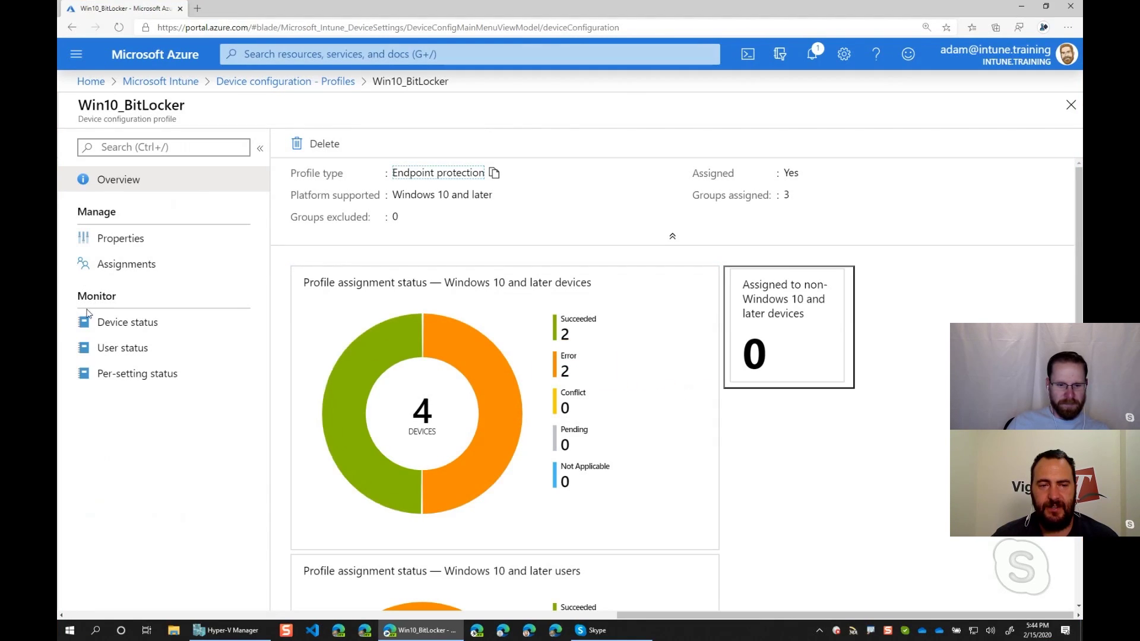
drag(64, 305, 180, 335)
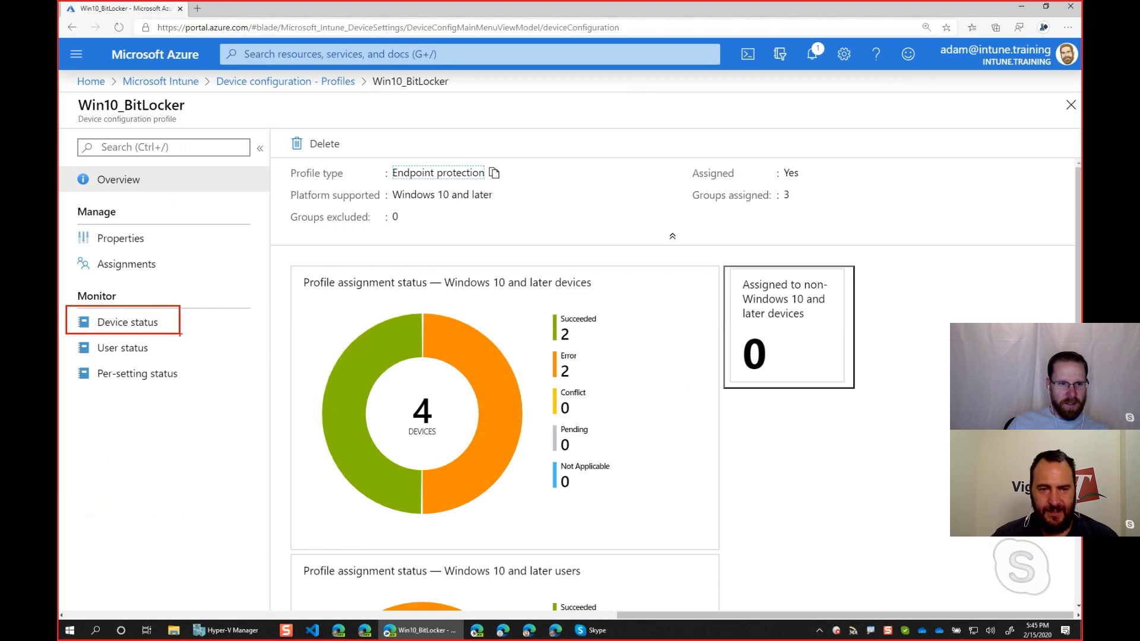
key(Escape)
- Open Device status and the failing DESKTOP-06LADHN entry's device configuration list
click(68, 322)
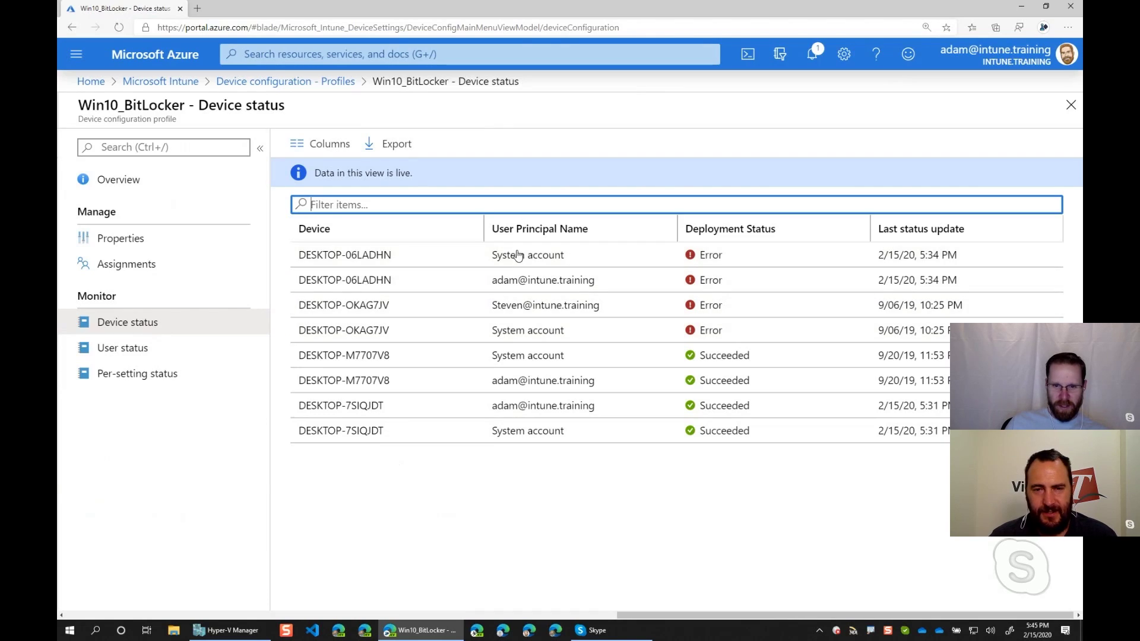
click(561, 284)
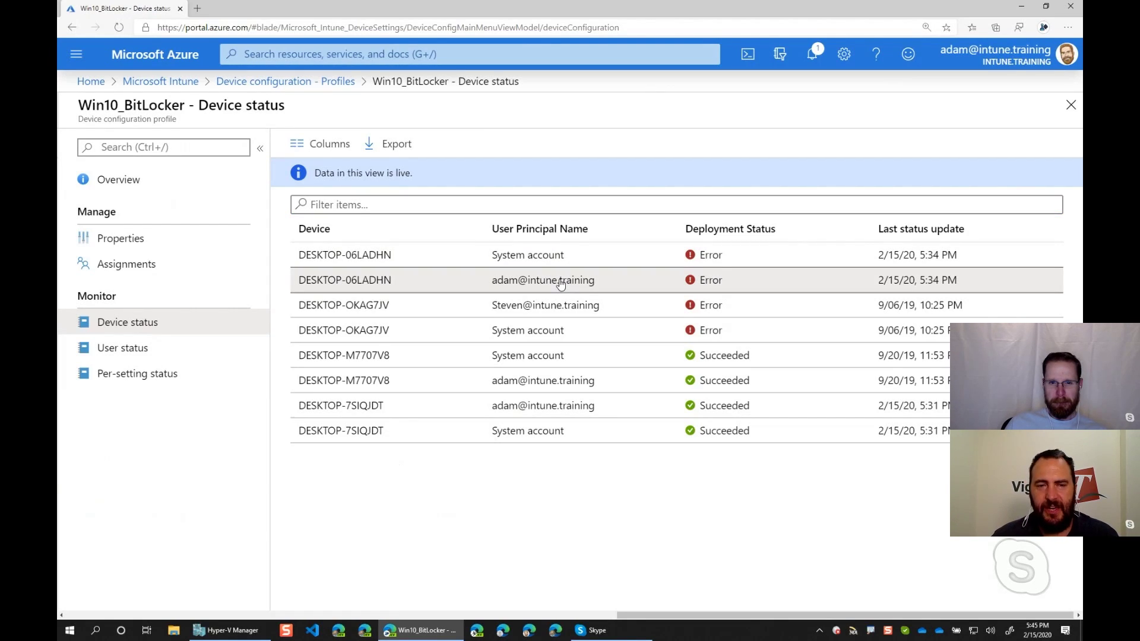
click(561, 284)
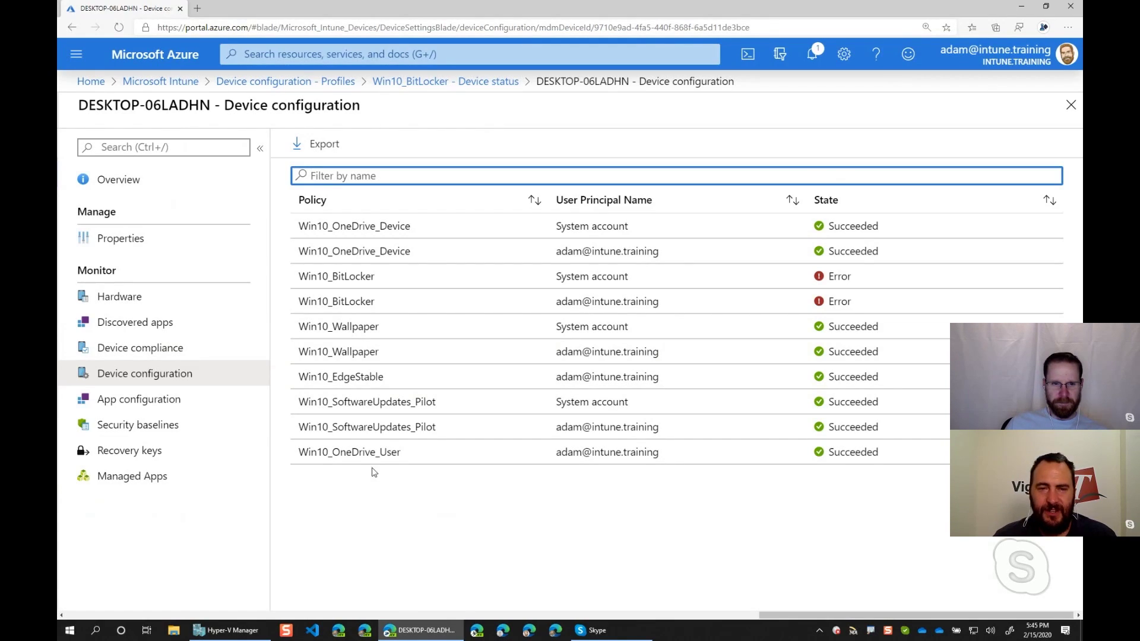
- Open Win10_BitLocker's settings on DESKTOP-06LADHN and read the Encrypt devices error 0x87d1fde8
click(365, 303)
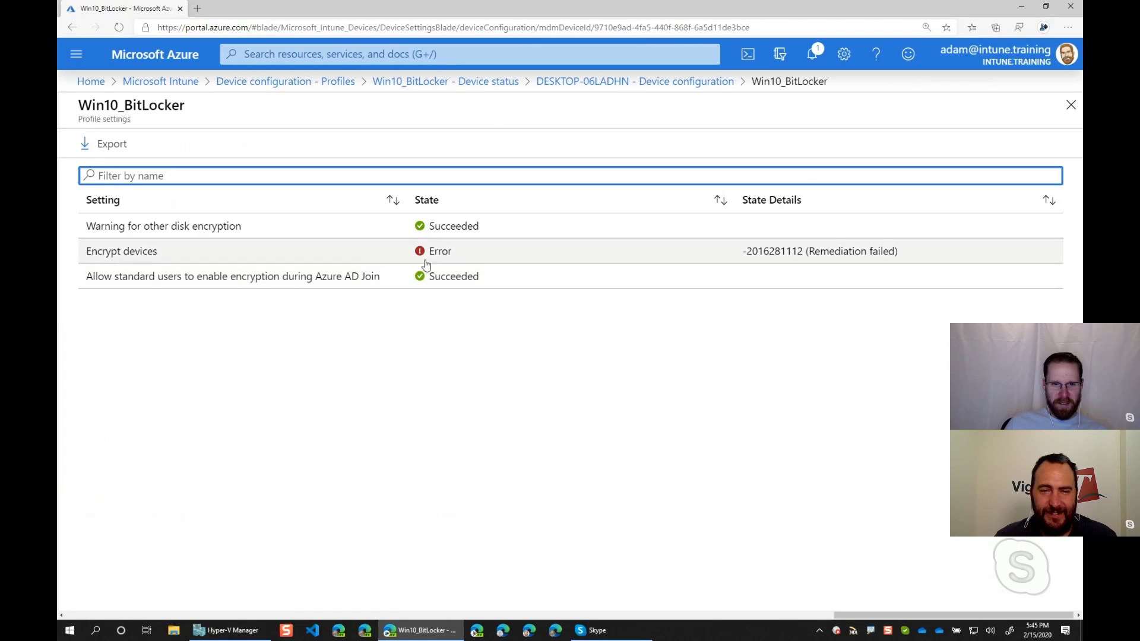
click(834, 254)
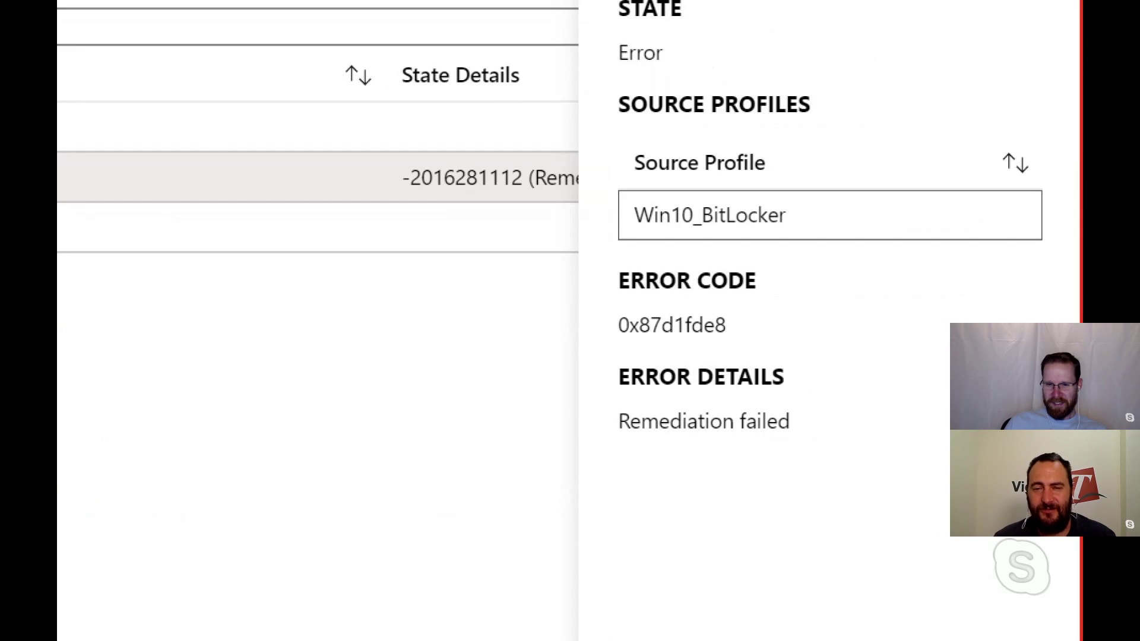
mouse_move(591, 250)
mouse_down()
mouse_move(730, 348)
mouse_move(791, 354)
mouse_up()
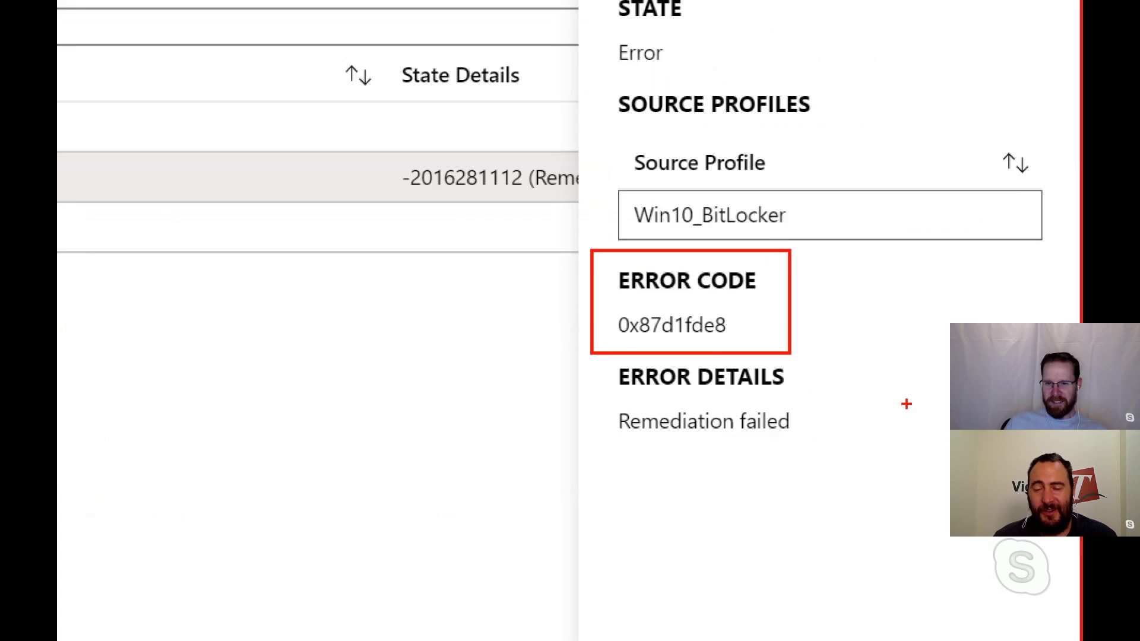
key(Escape)
drag(913, 326, 853, 327)
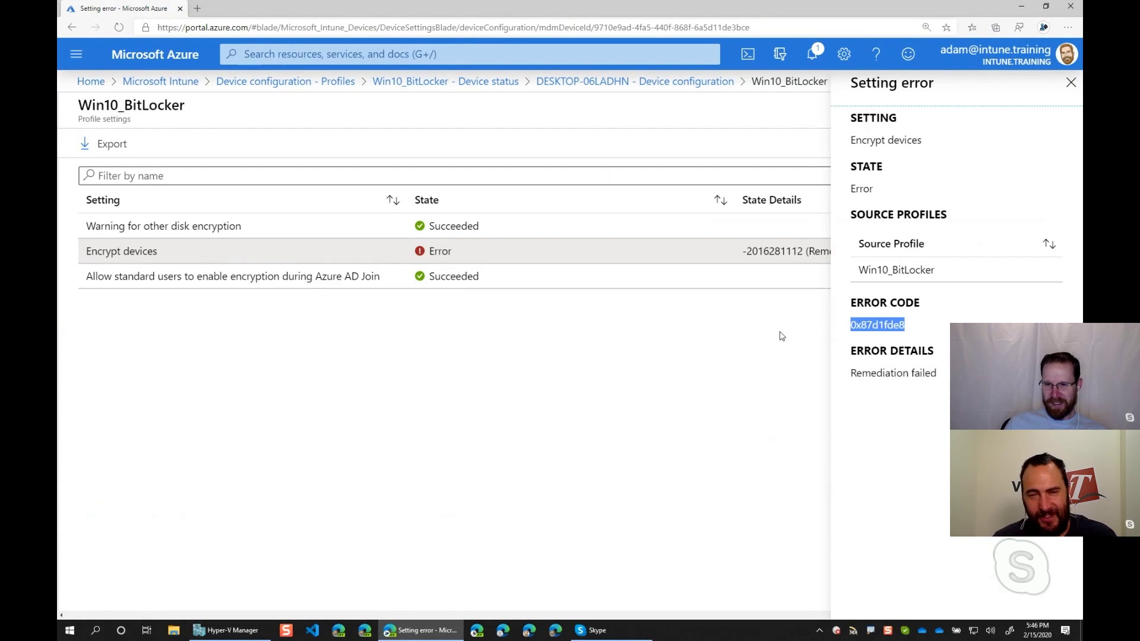
click(734, 347)
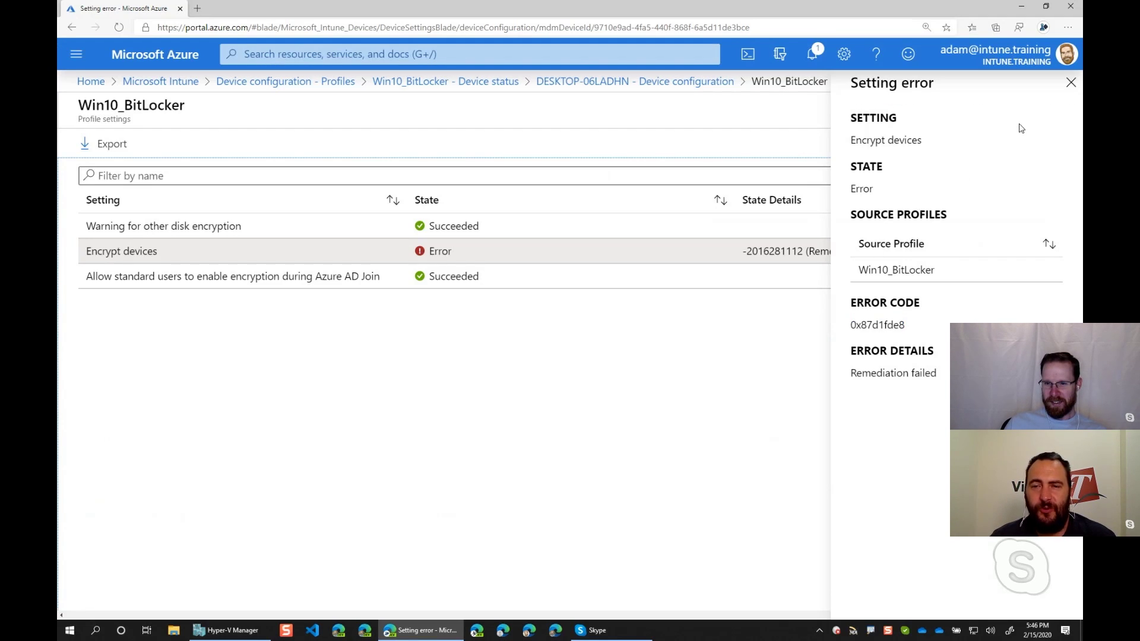
click(1071, 83)
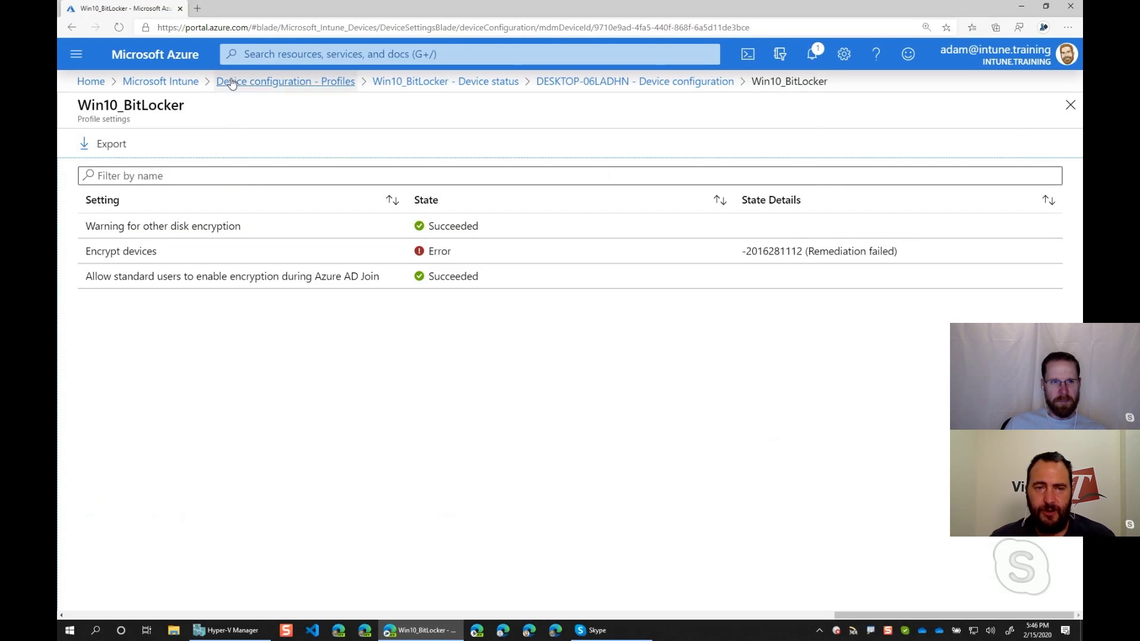
- Go back to Device configuration - Profiles and open the Encryption report
click(266, 84)
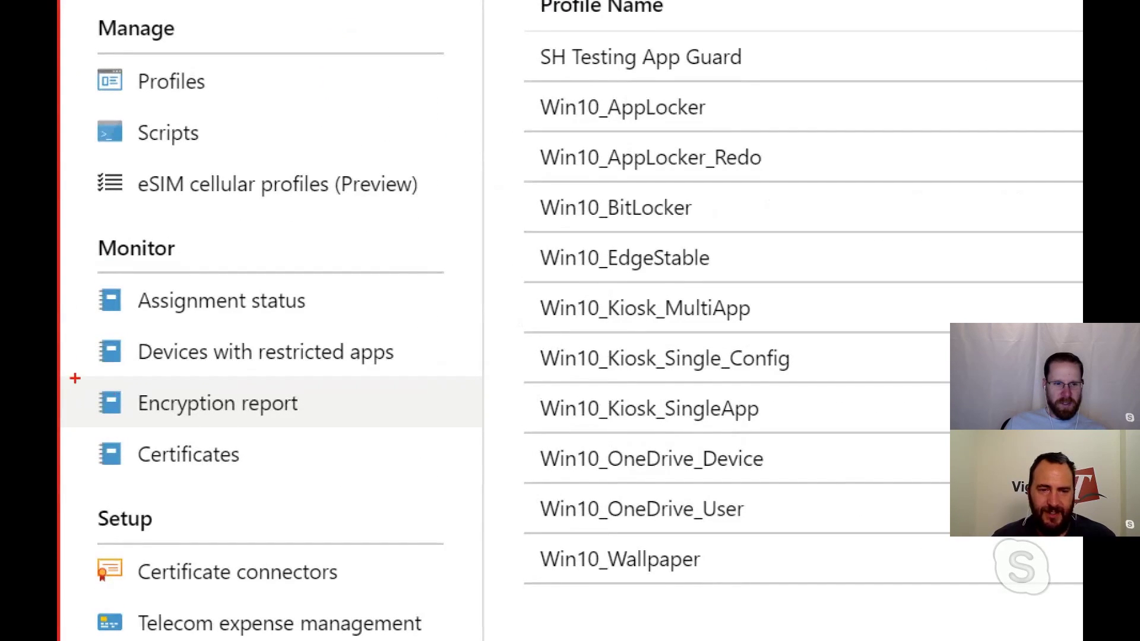
drag(63, 381, 195, 417)
drag(331, 438, 387, 454)
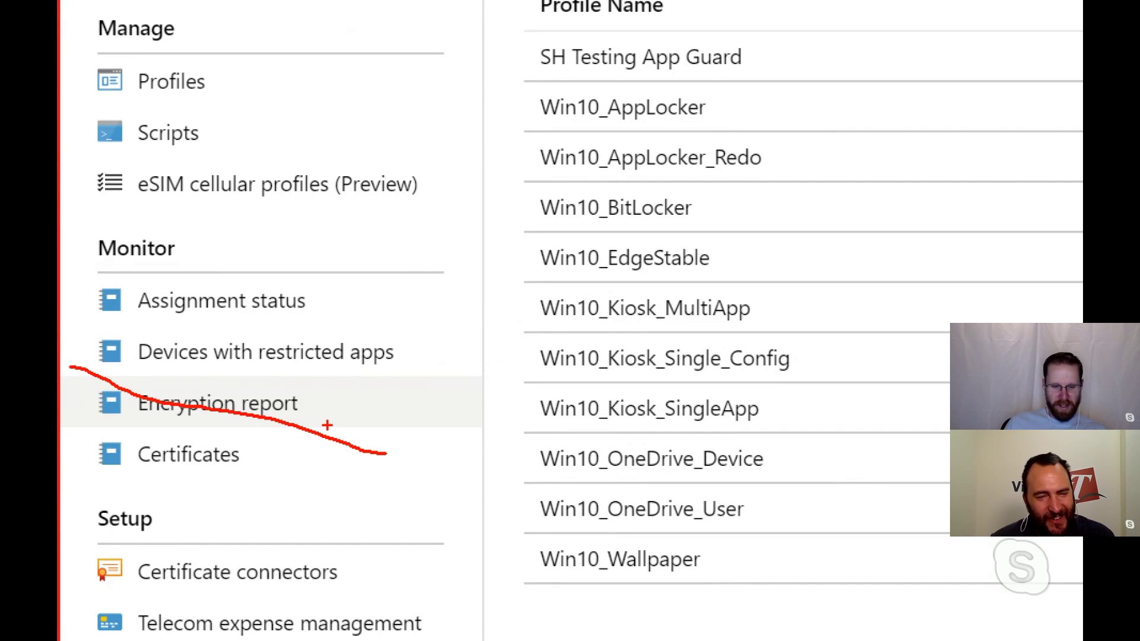
drag(72, 367, 375, 442)
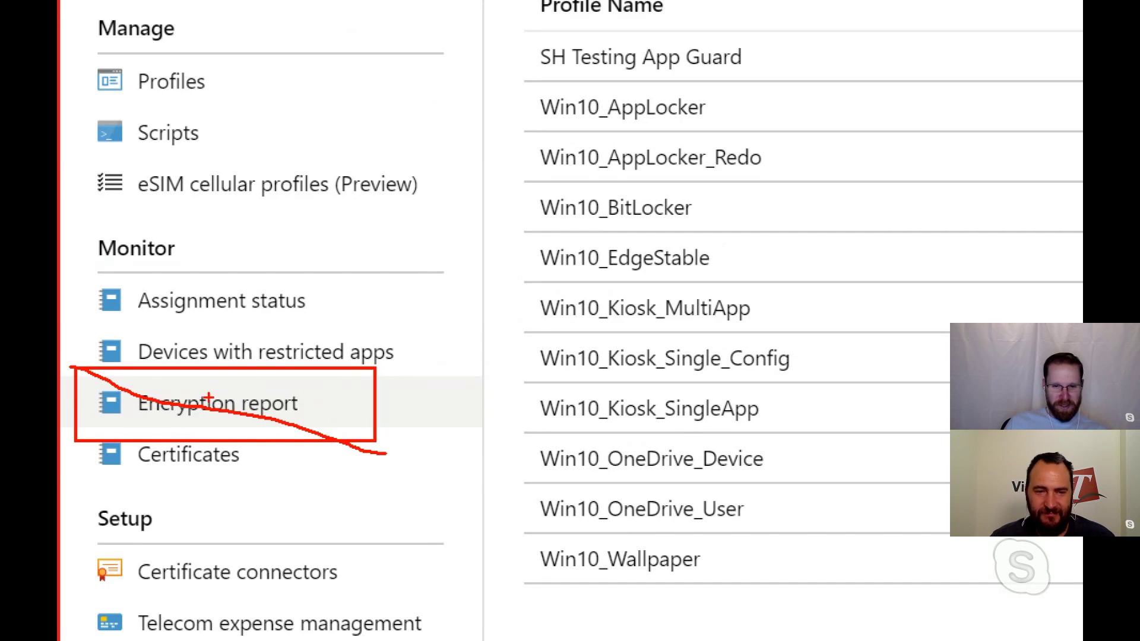
key(Escape)
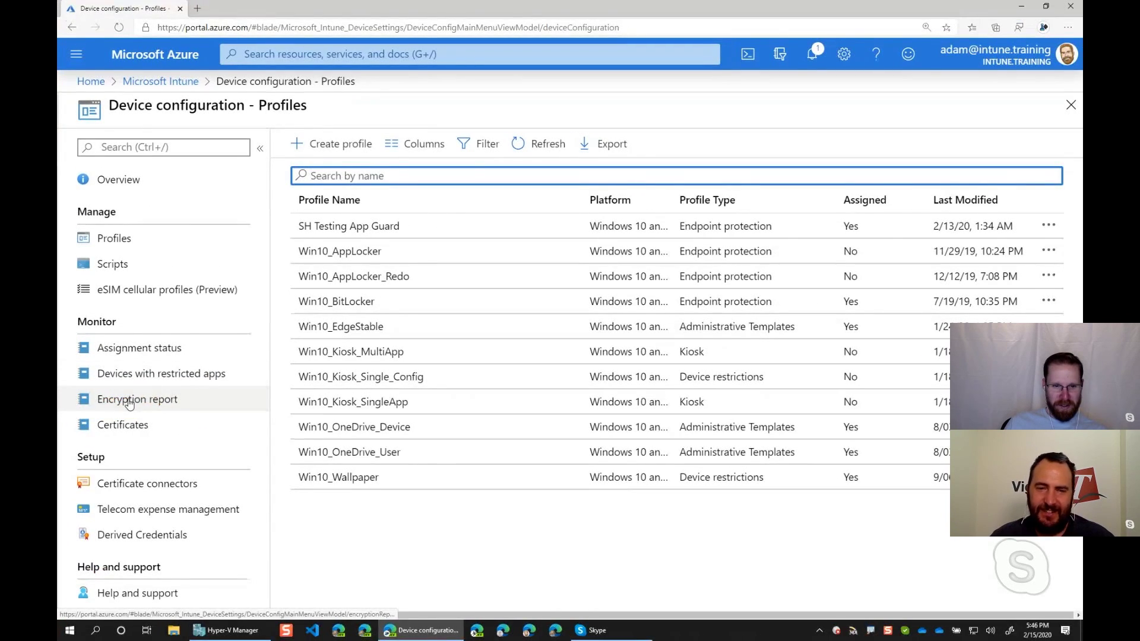
click(130, 403)
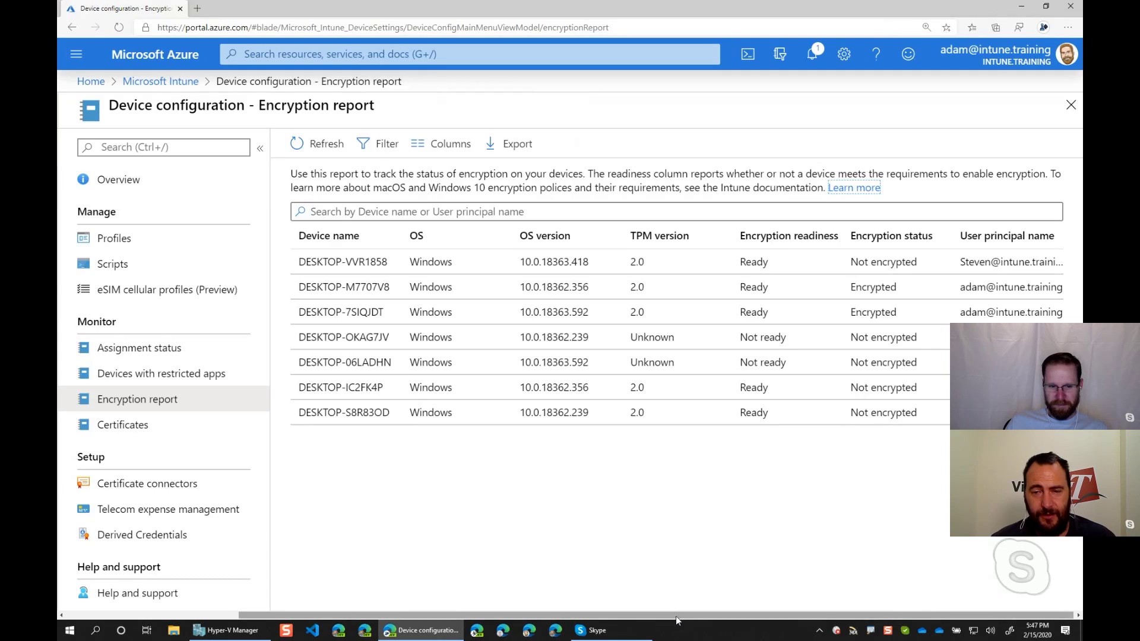
- Open DESKTOP-06LADHN's Device encryption status and review its TPM-not-ready status details
click(259, 148)
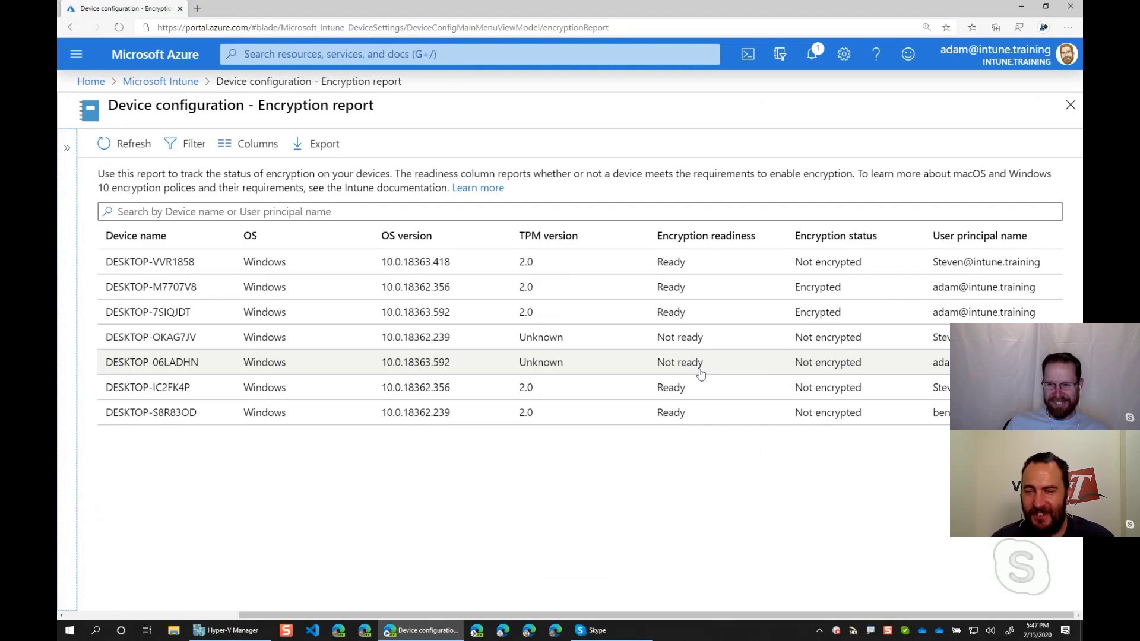
click(700, 372)
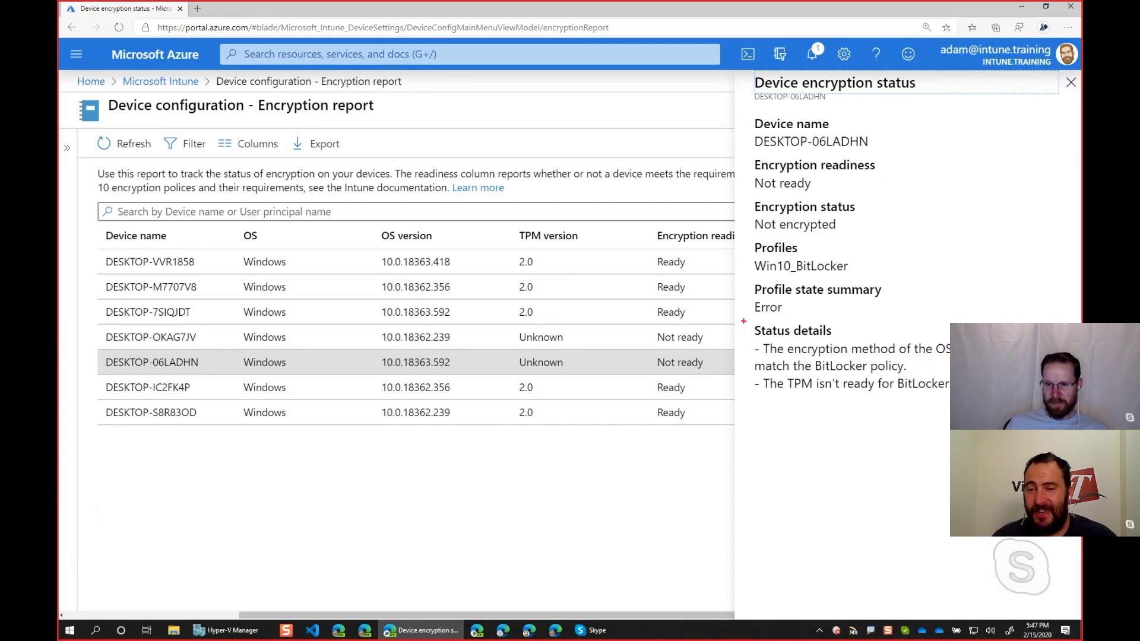
mouse_move(744, 321)
mouse_down()
mouse_move(950, 386)
mouse_move(1064, 403)
mouse_up()
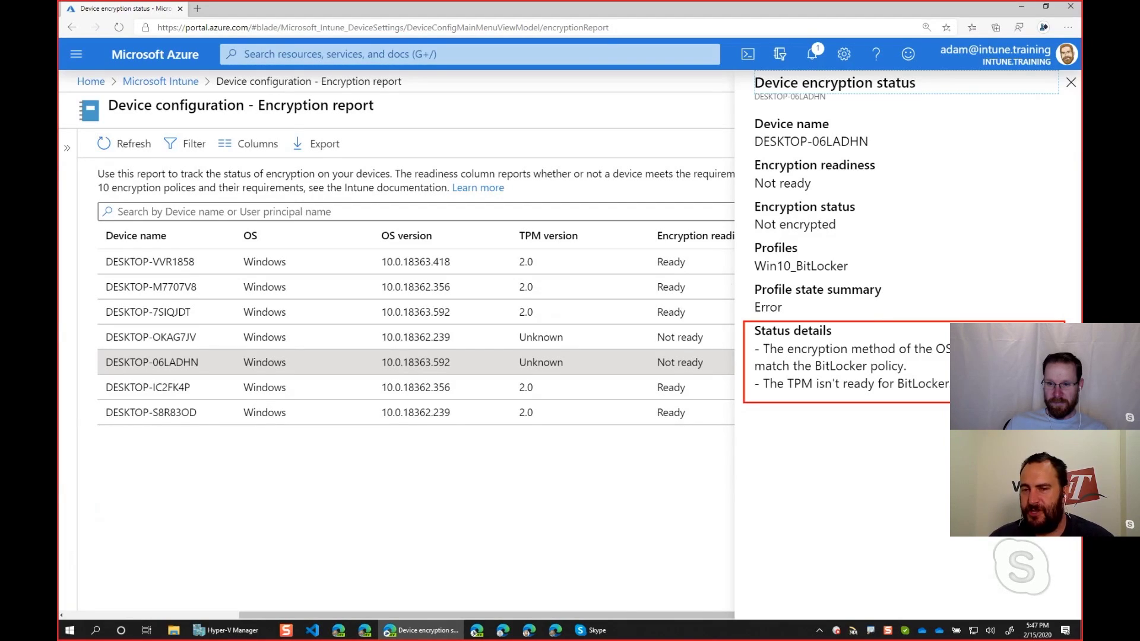
key(Escape)
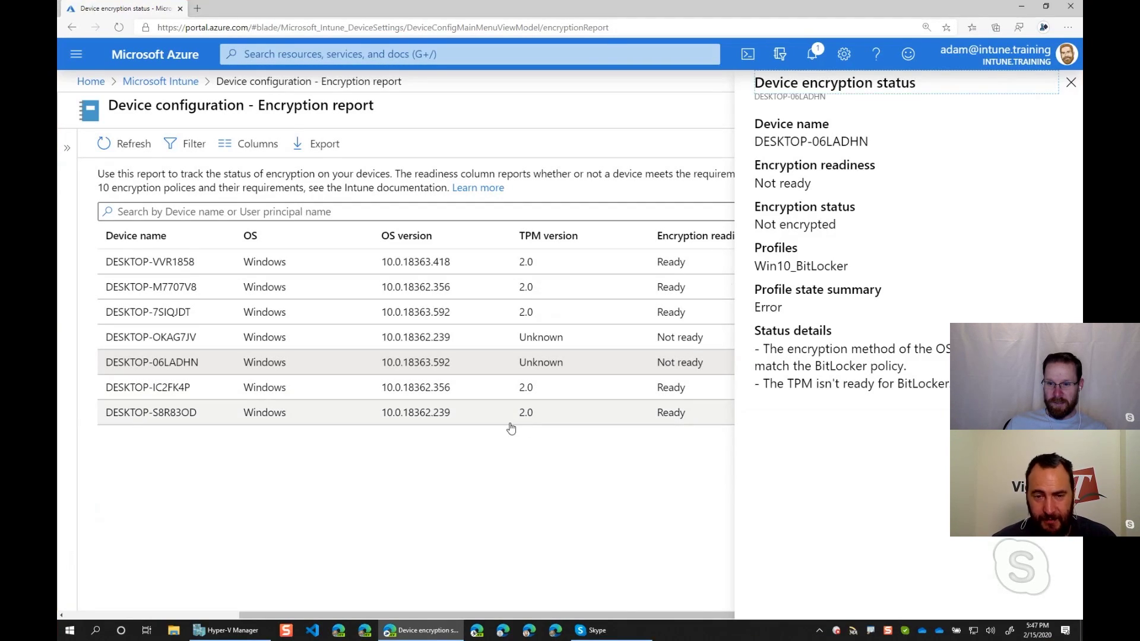
- Enable Trusted Platform Module in the I.T - DESKTOP-06LADHN VM's Security settings, then start it
click(226, 631)
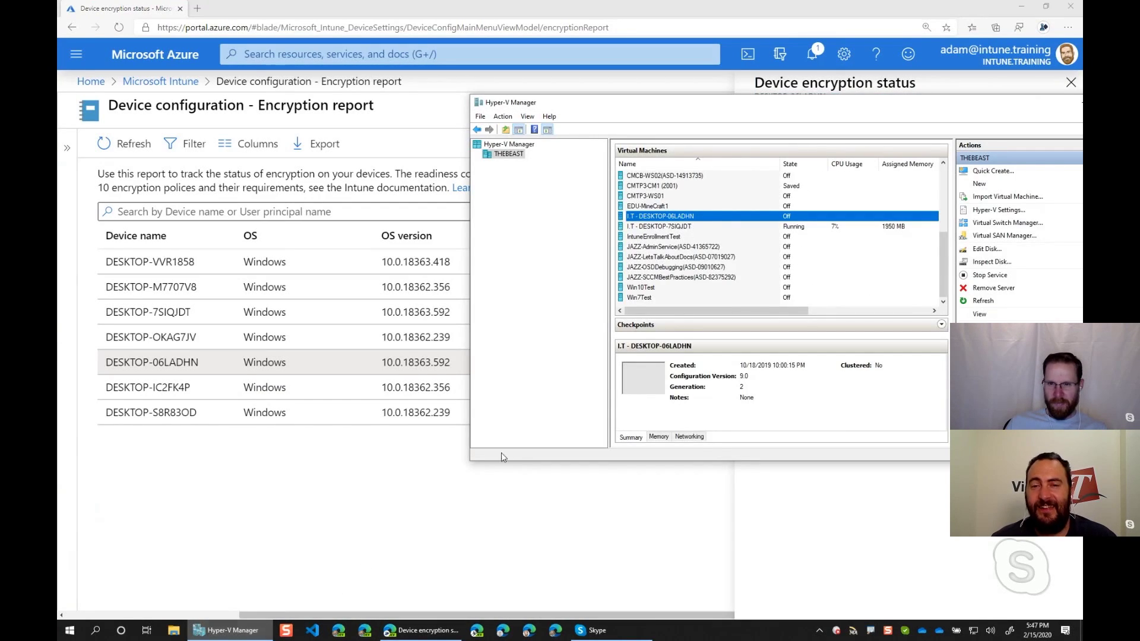
drag(787, 105, 532, 109)
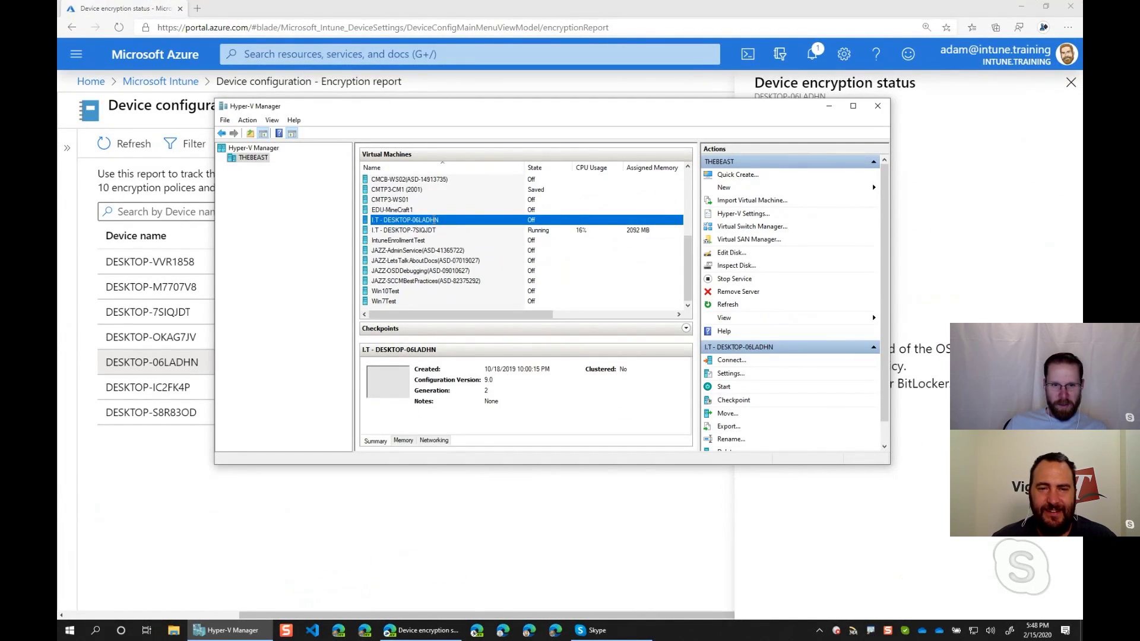
right_click(460, 221)
click(487, 242)
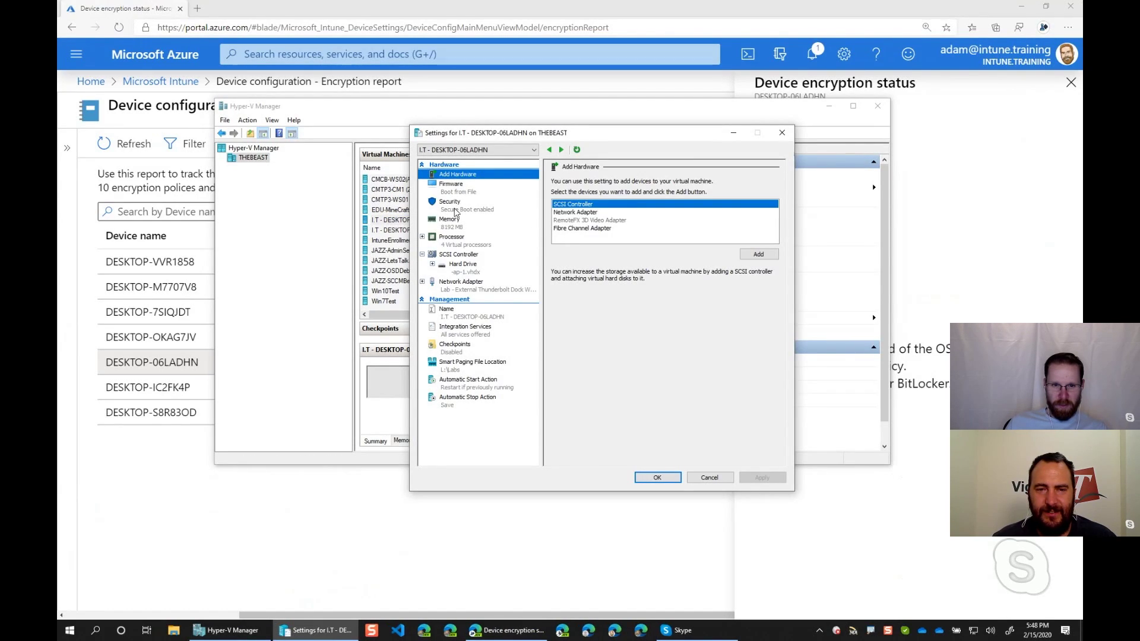
click(456, 208)
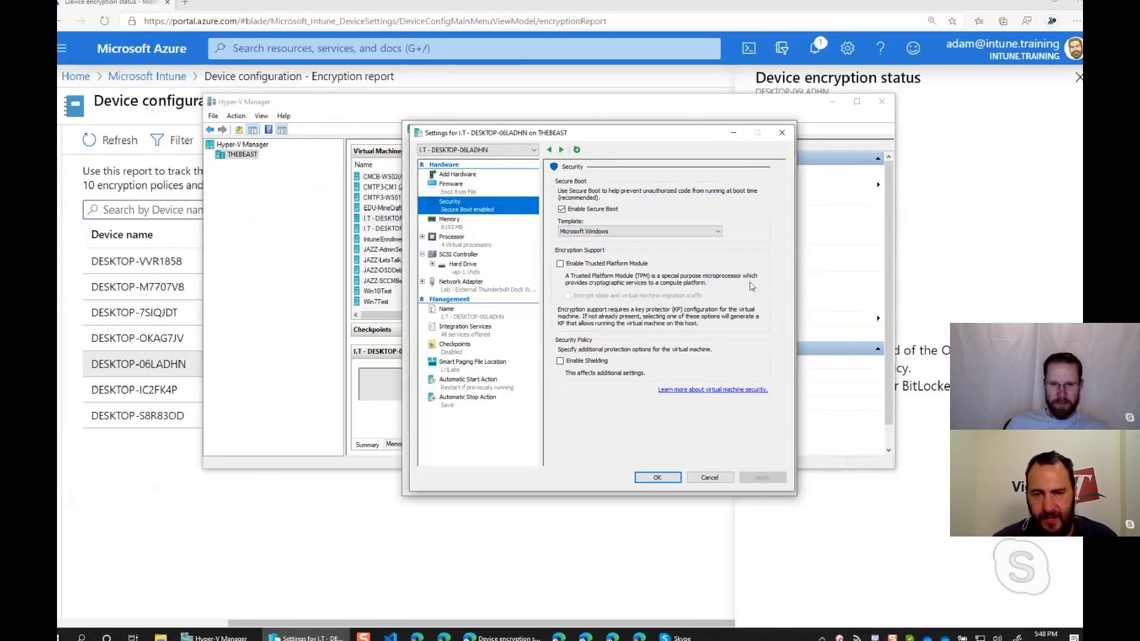
click(560, 265)
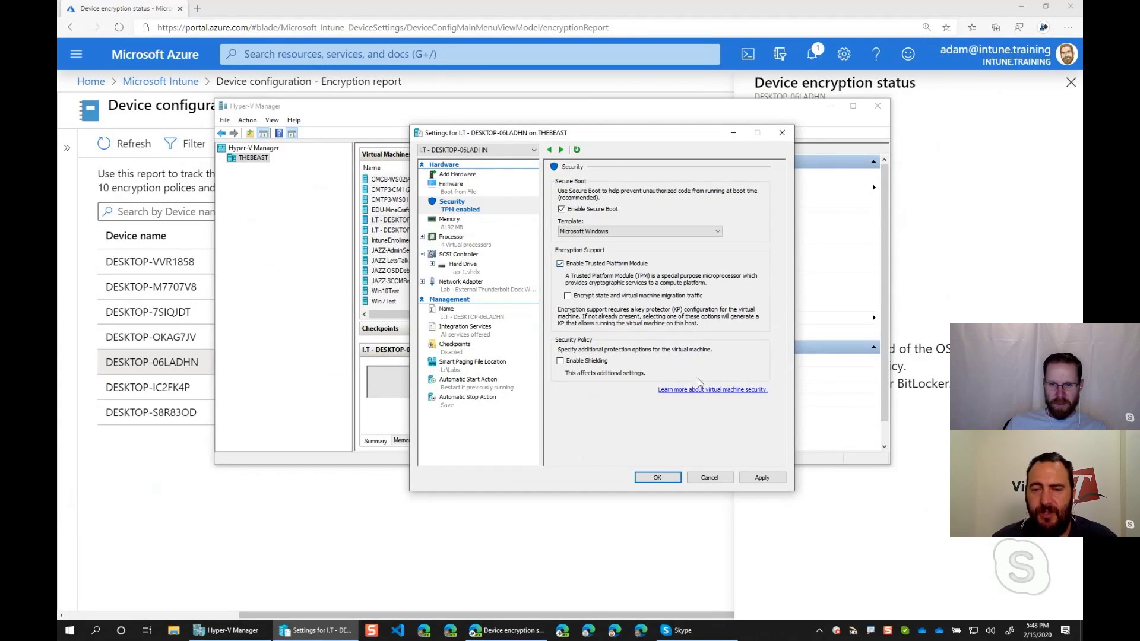
click(661, 477)
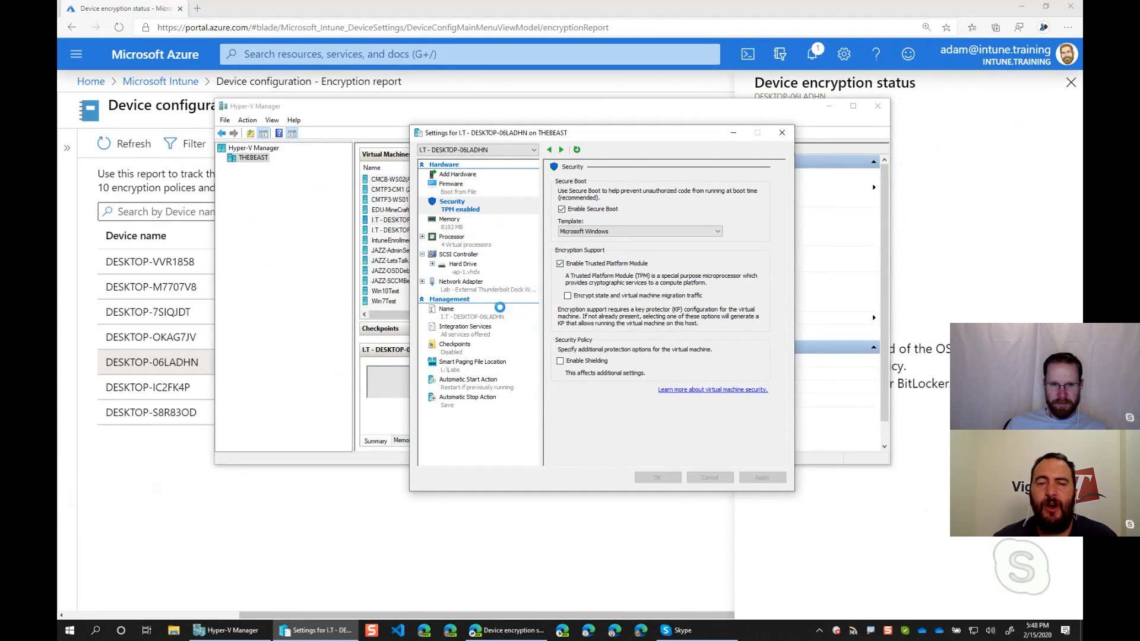
right_click(426, 224)
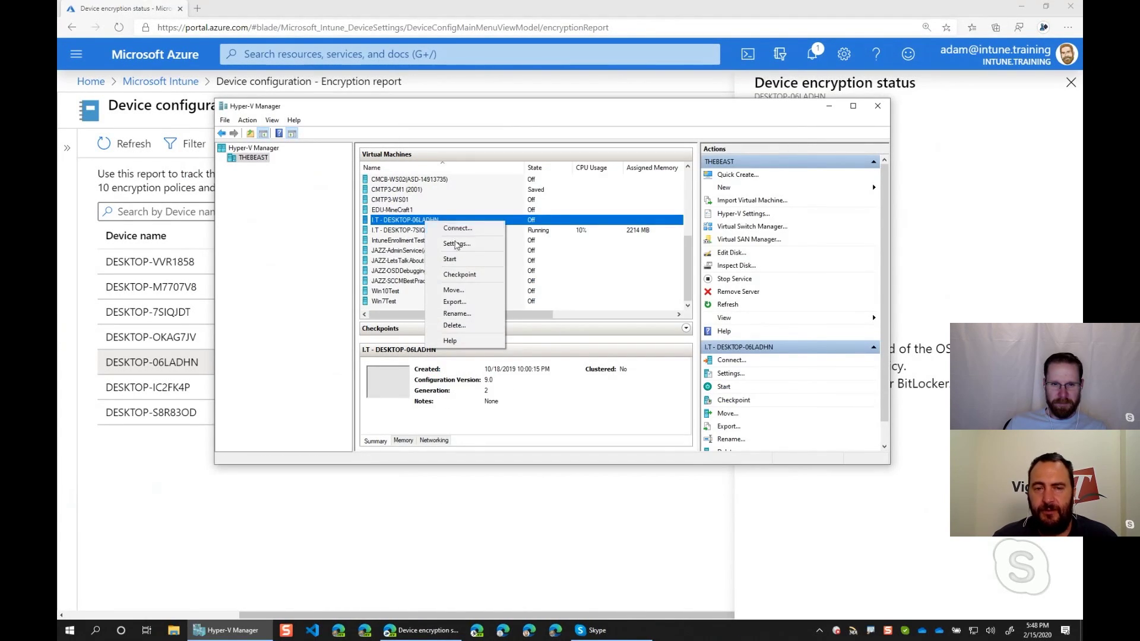
click(454, 257)
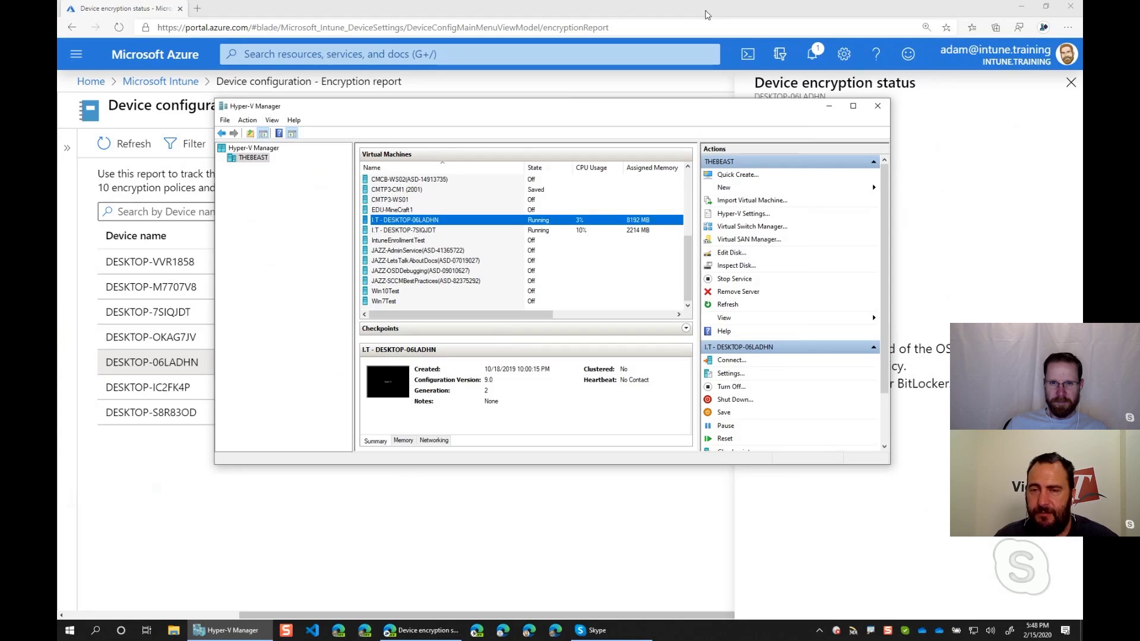
- Close the DESKTOP-06LADHN encryption details and check the report's Columns, keeping all checked
click(705, 14)
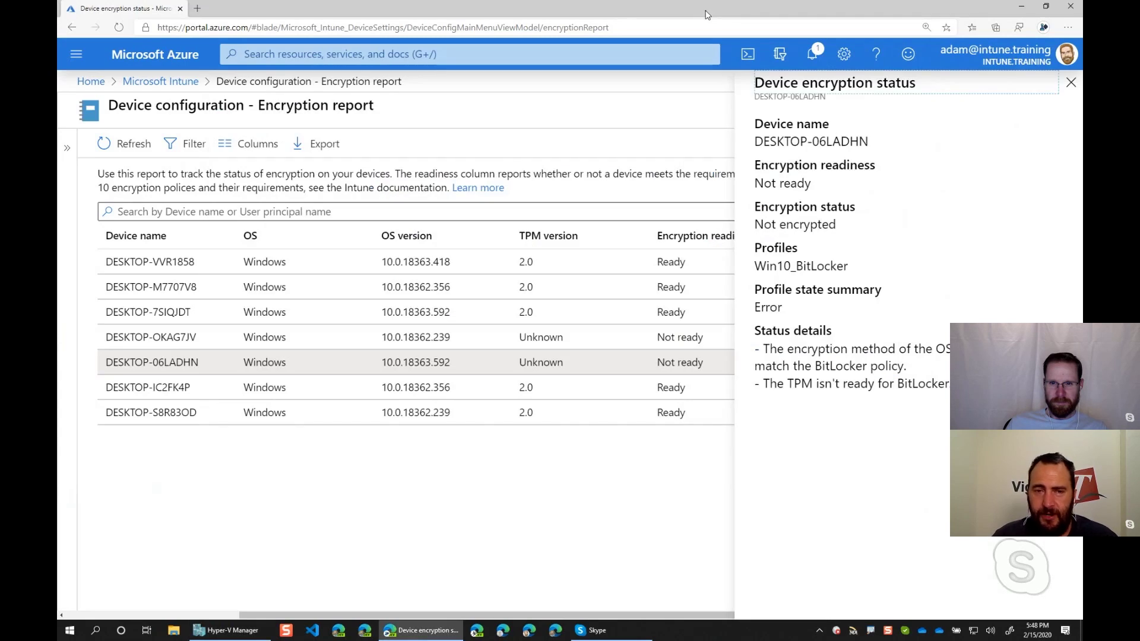
click(1070, 83)
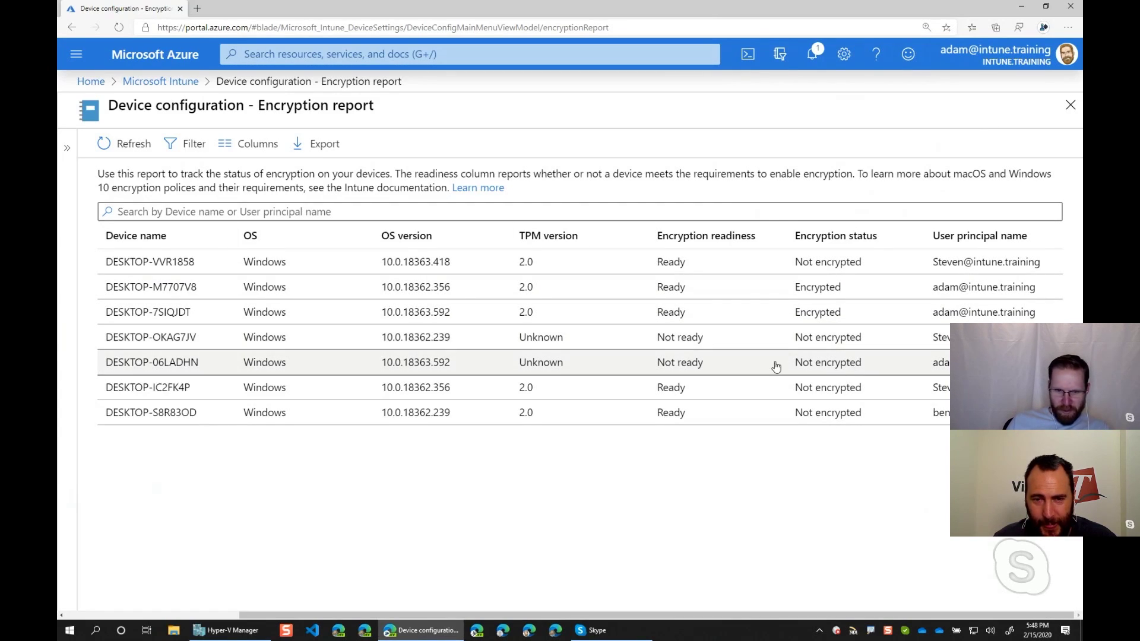
click(389, 370)
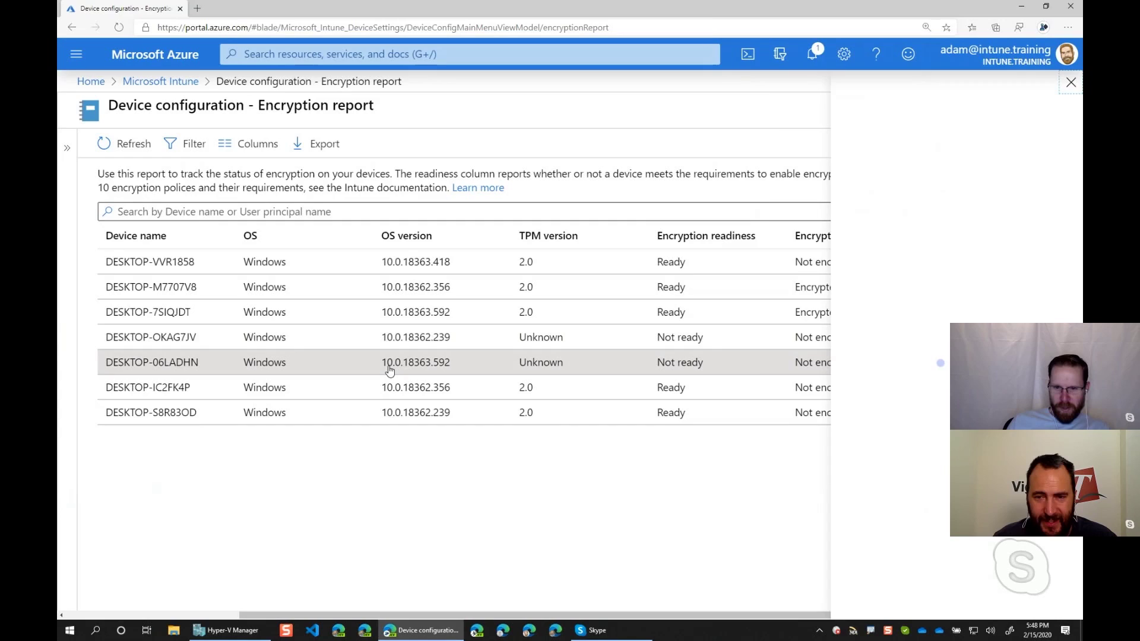
click(504, 446)
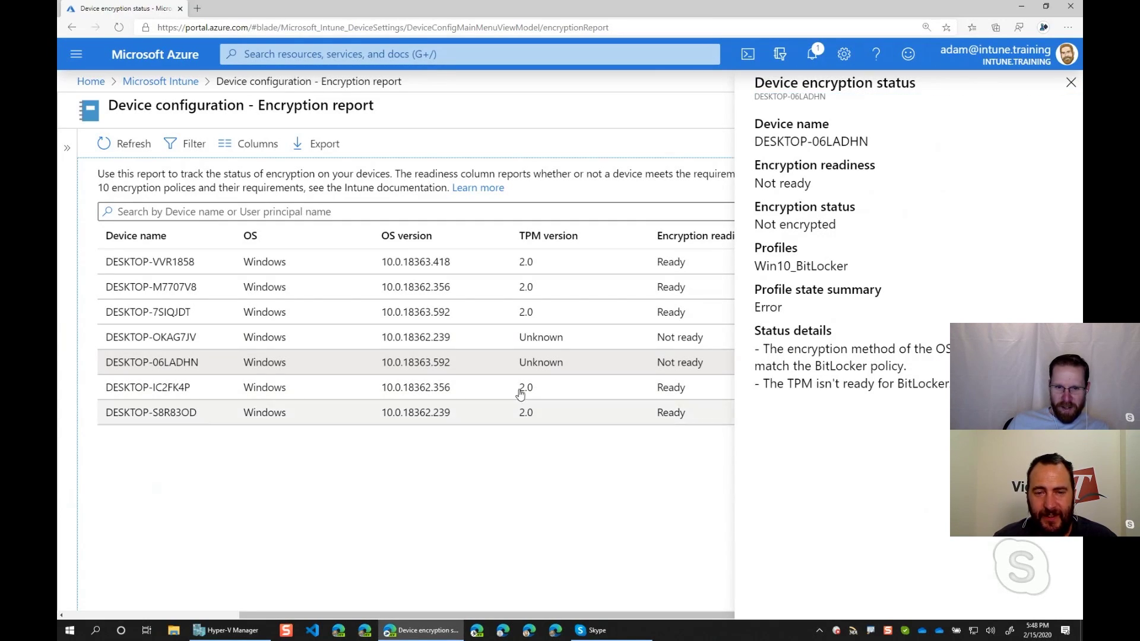
click(1072, 83)
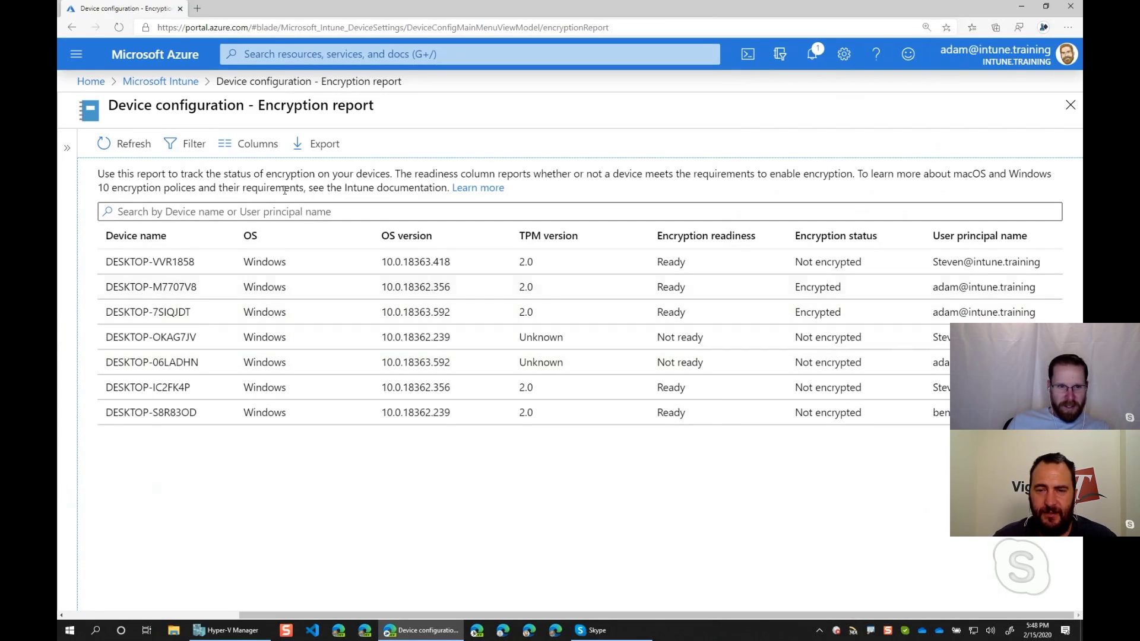
click(249, 143)
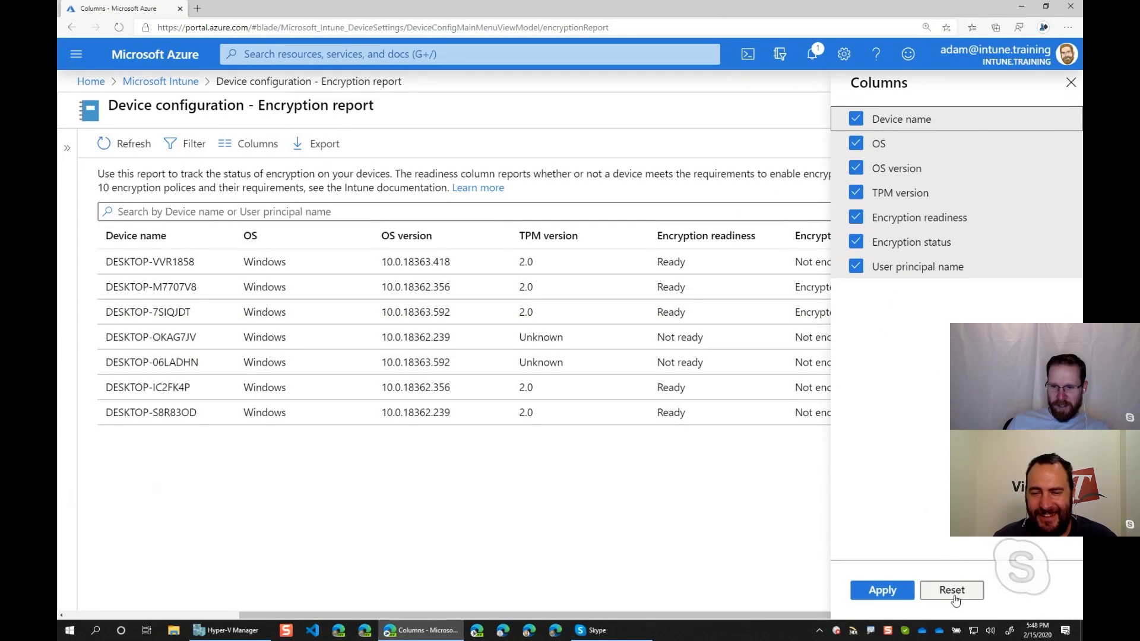
click(1069, 85)
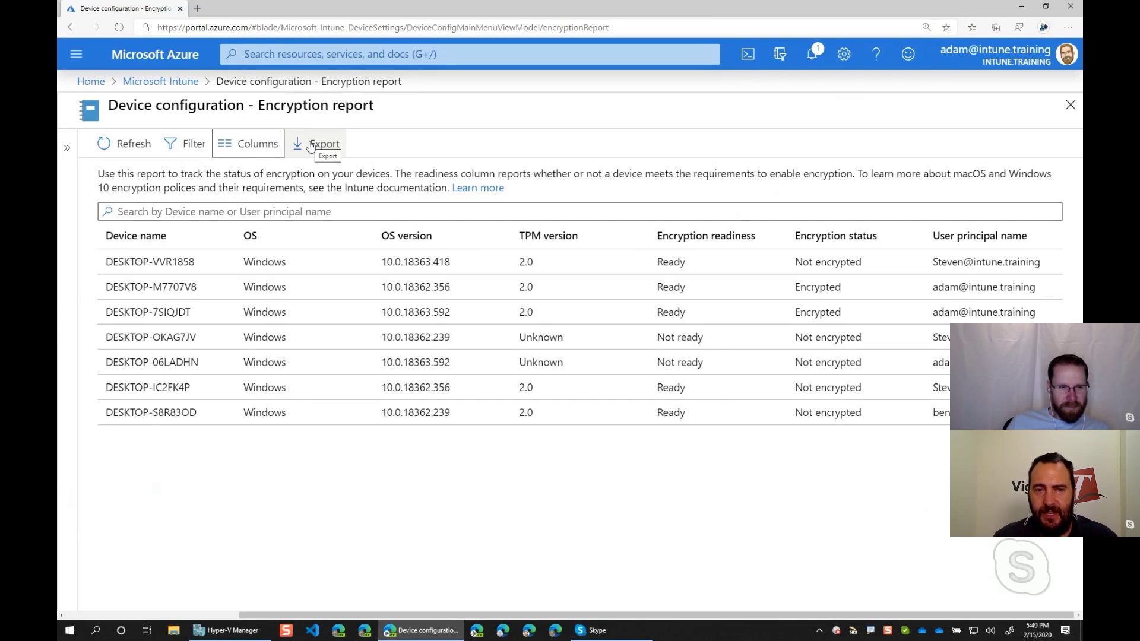
- Export the Encryption report to CSV, confirming with Yes, and let it download
click(335, 146)
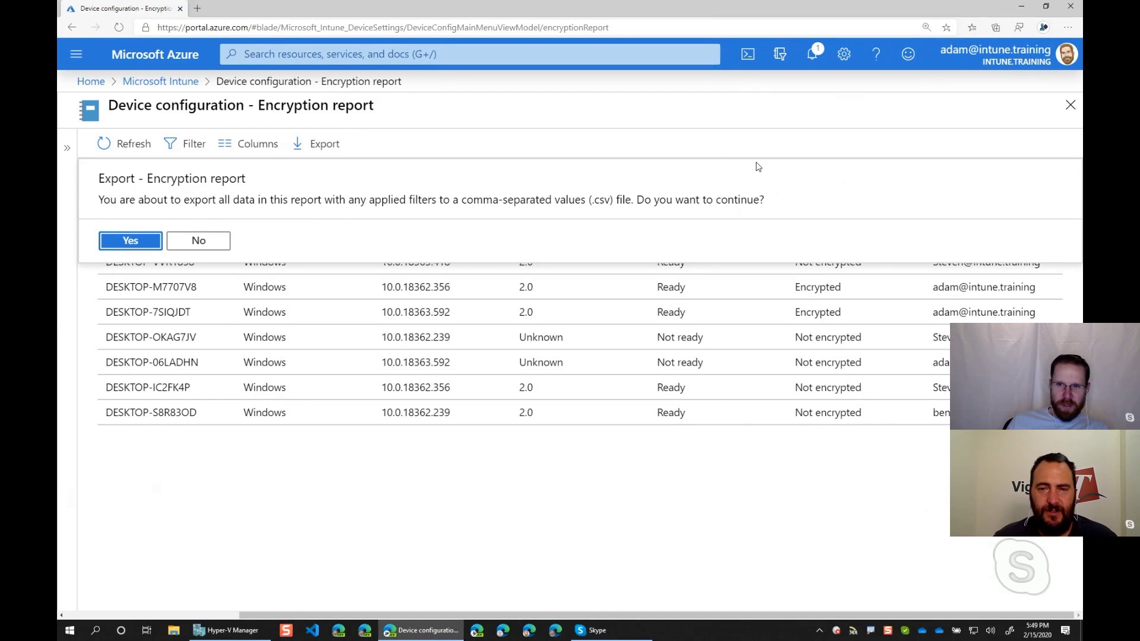
click(812, 66)
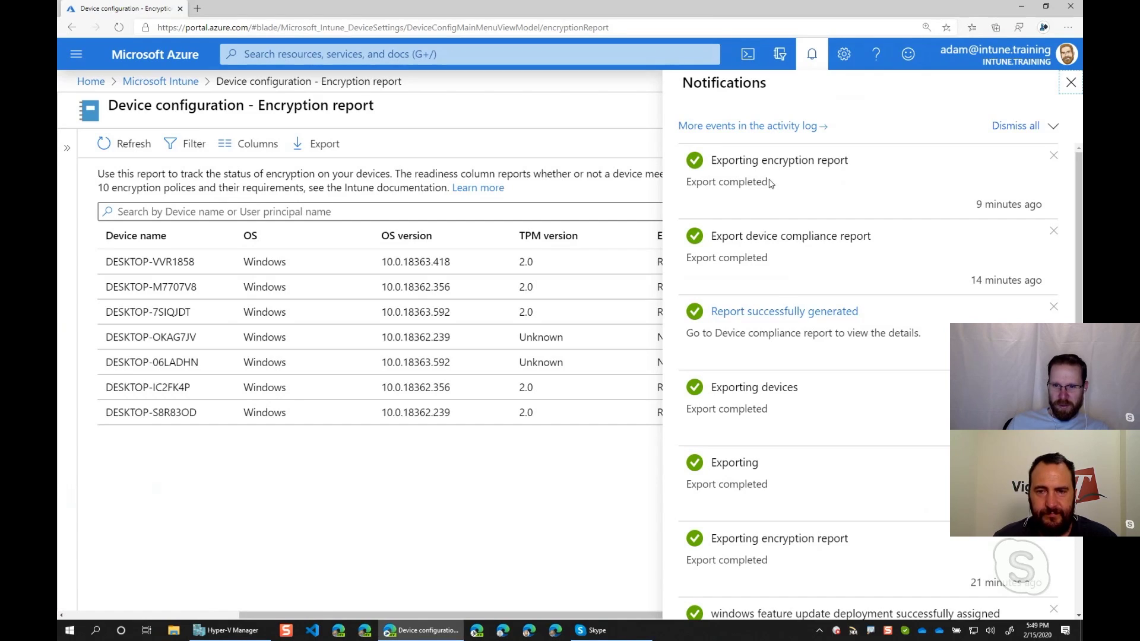
click(1071, 83)
click(321, 147)
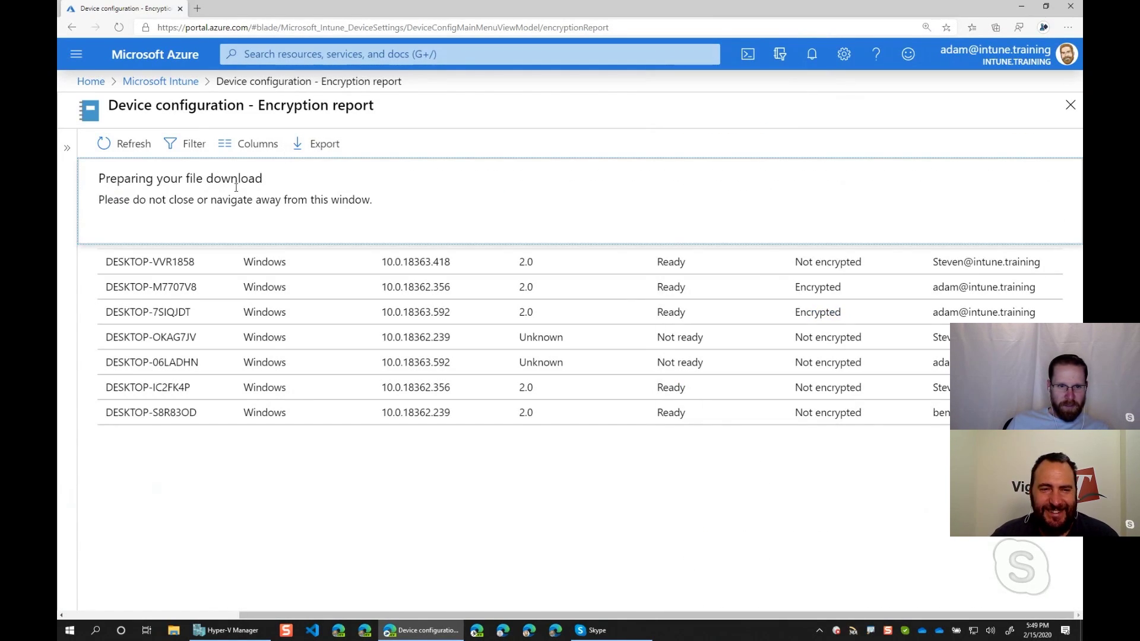
click(131, 241)
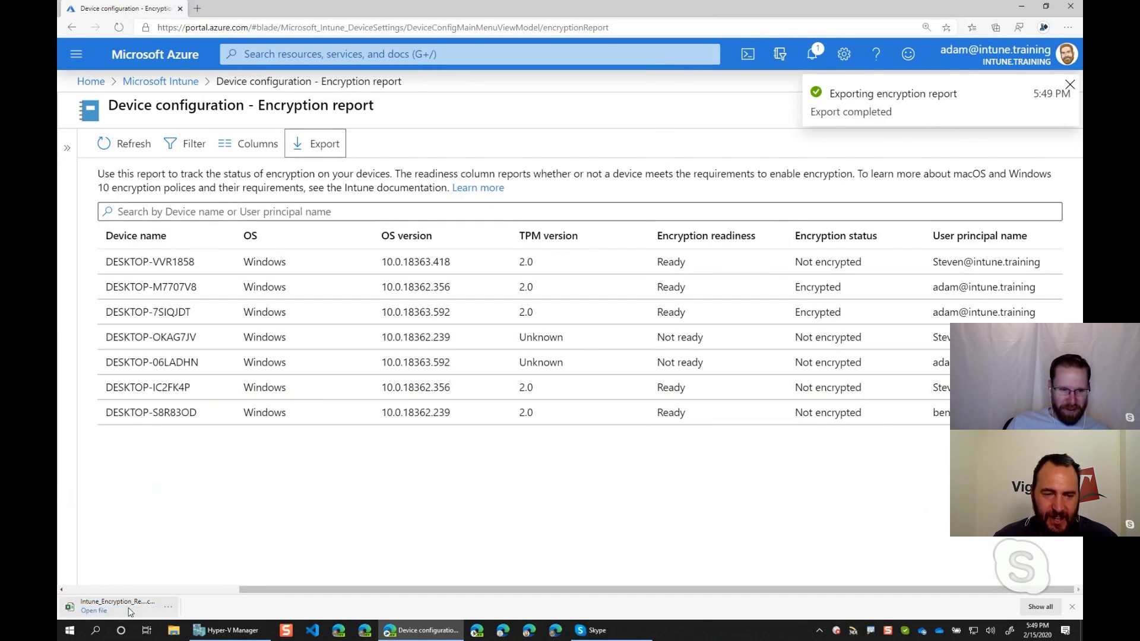
- Open the downloaded Intune_Encryption_Report CSV in Excel and zoom the sheet in
click(94, 611)
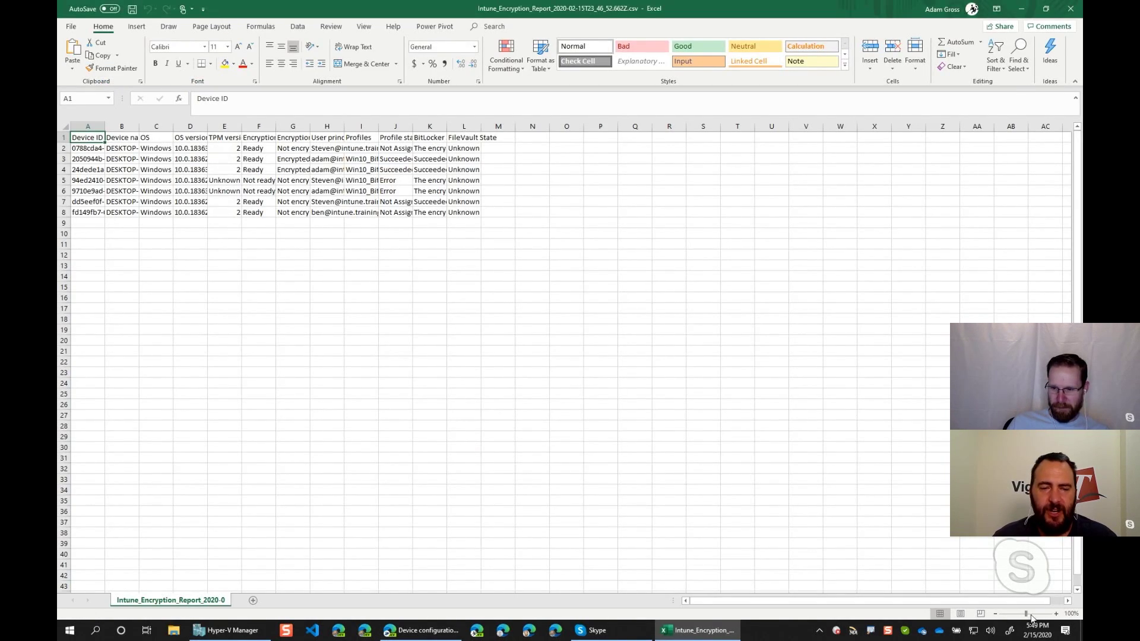
click(1056, 613)
click(1057, 613)
click(1056, 613)
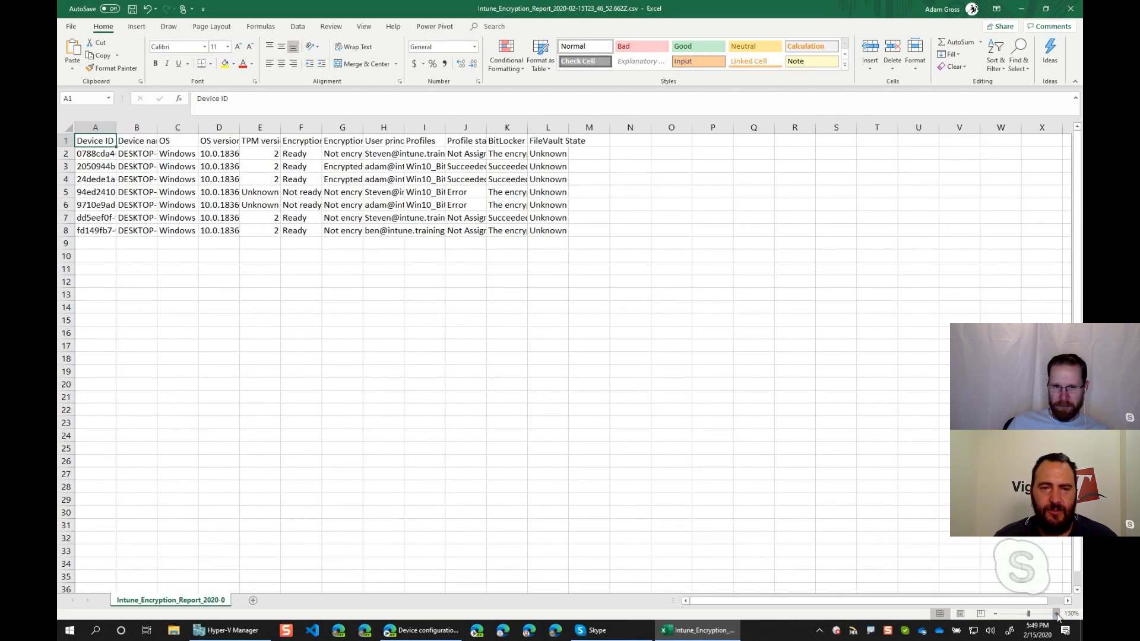
click(1056, 613)
click(1056, 613)
drag(984, 603, 984, 606)
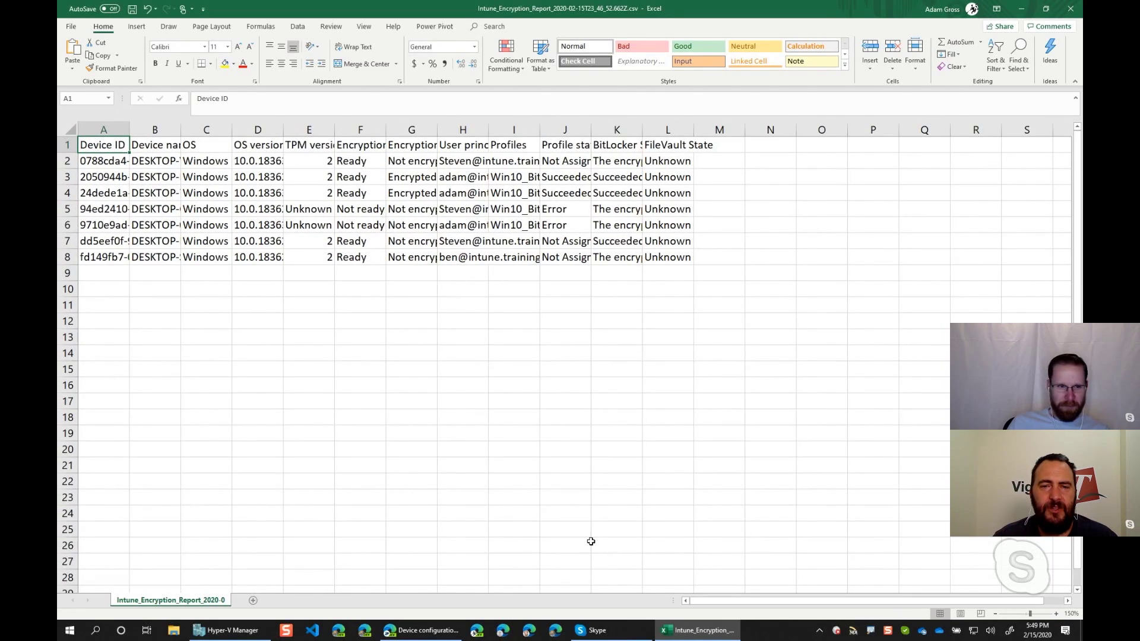
- AutoFit all column widths and highlight DESKTOP-06LADHN's full device ID in cell A6
click(70, 130)
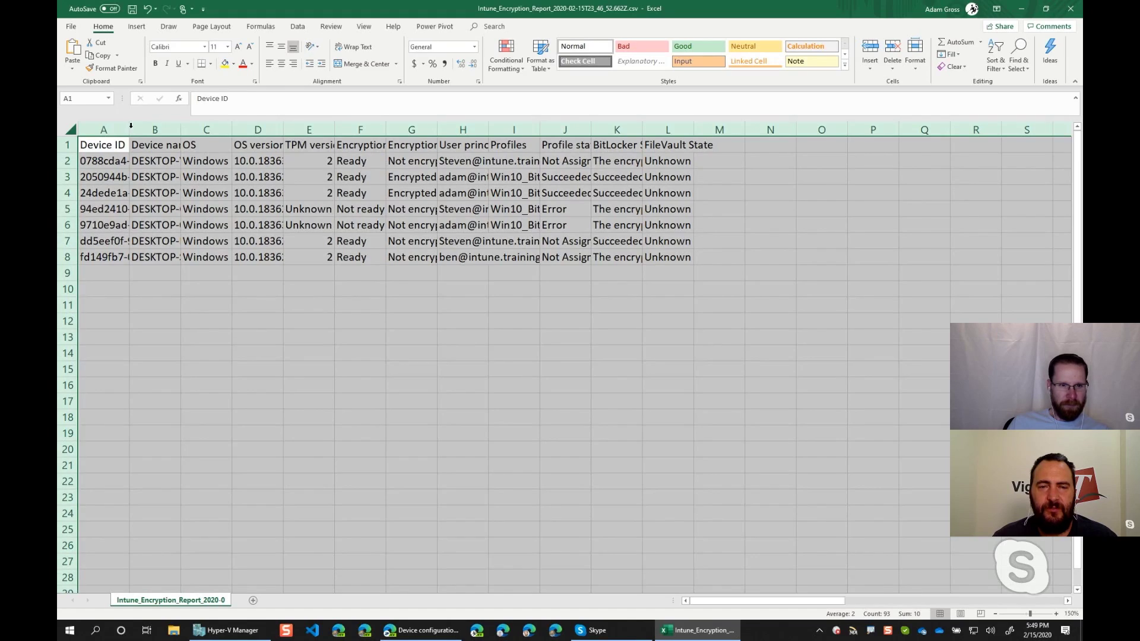
double_click(129, 127)
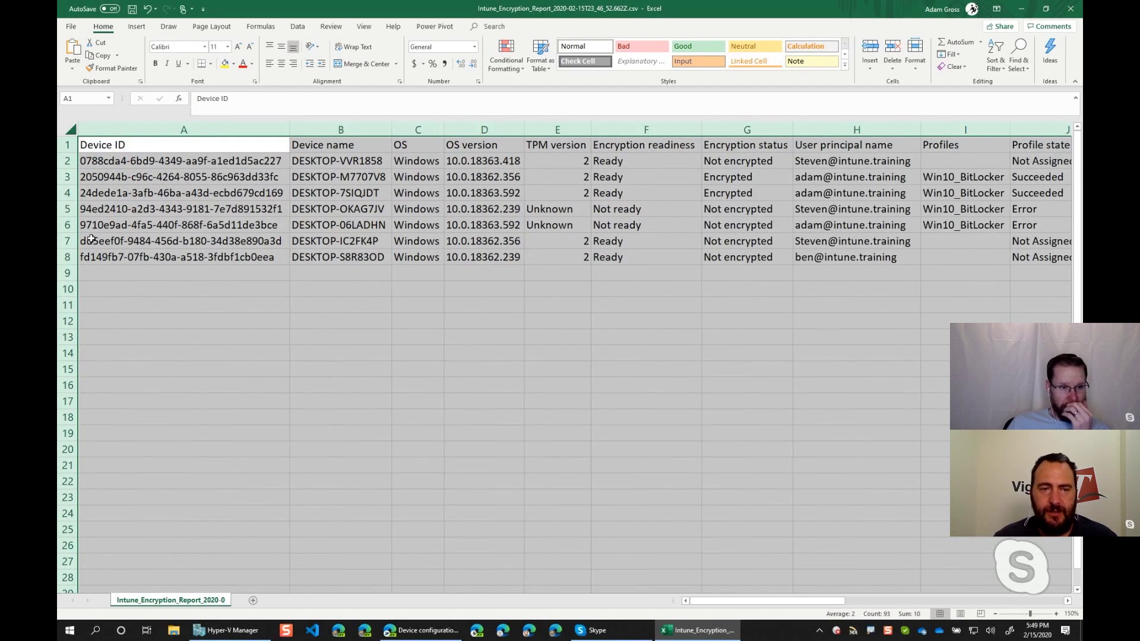
click(67, 225)
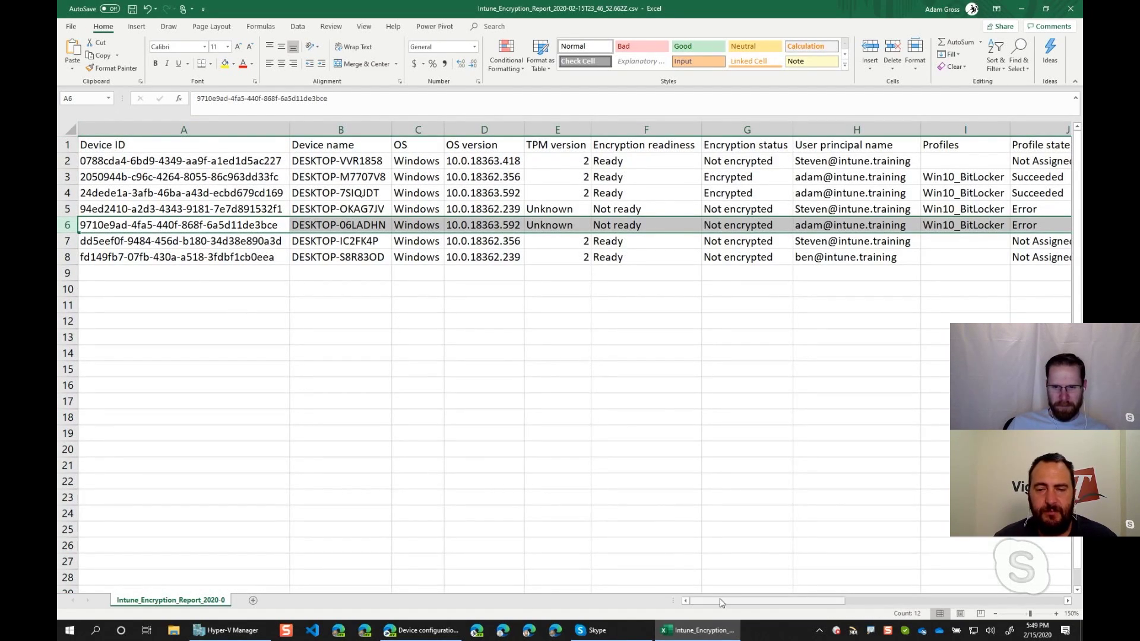
drag(721, 601, 737, 599)
click(144, 227)
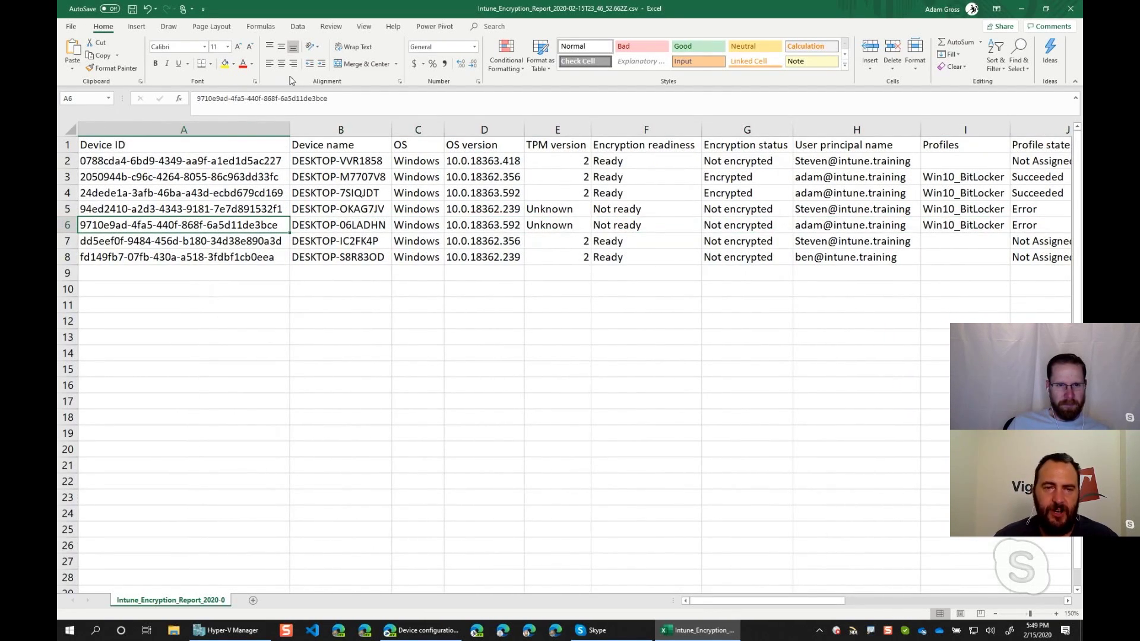
triple_click(267, 99)
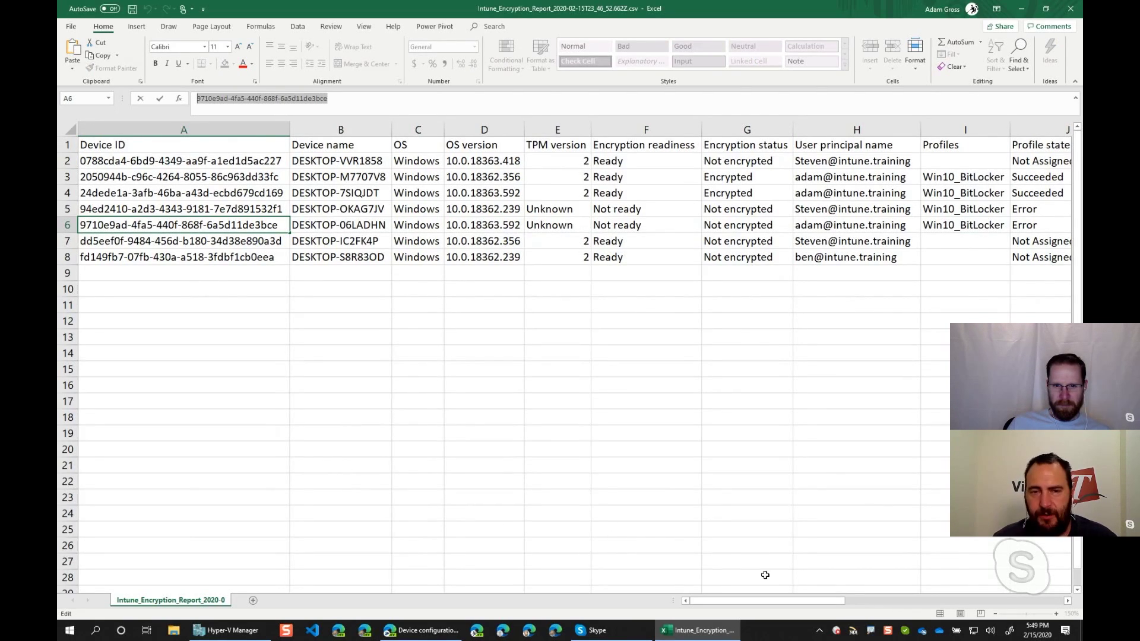
drag(820, 603, 1023, 610)
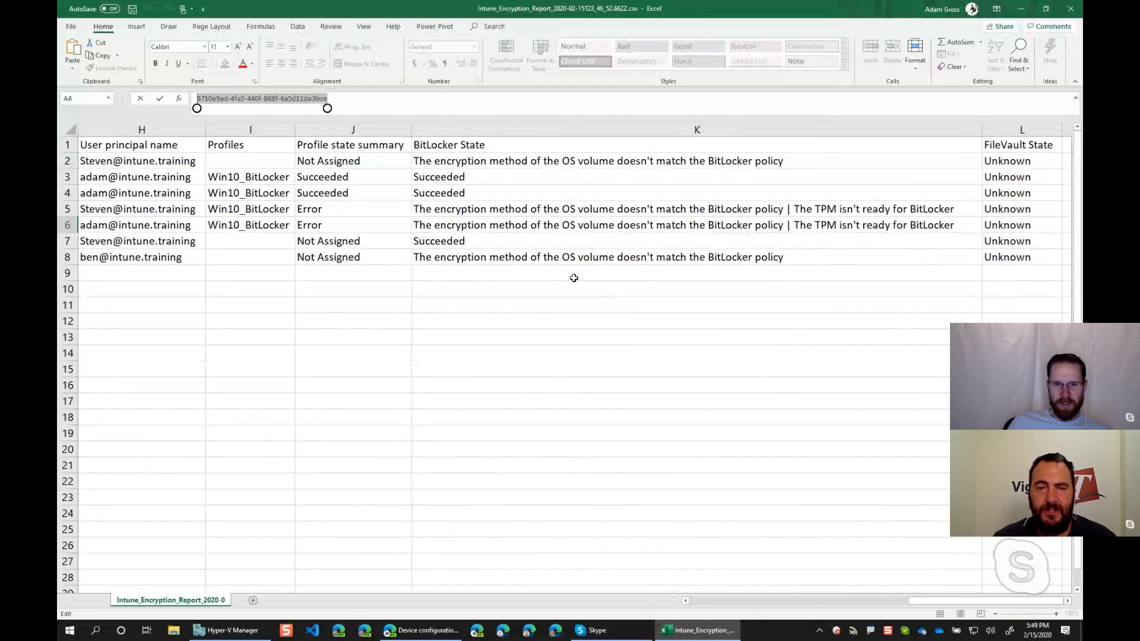
click(538, 229)
click(594, 129)
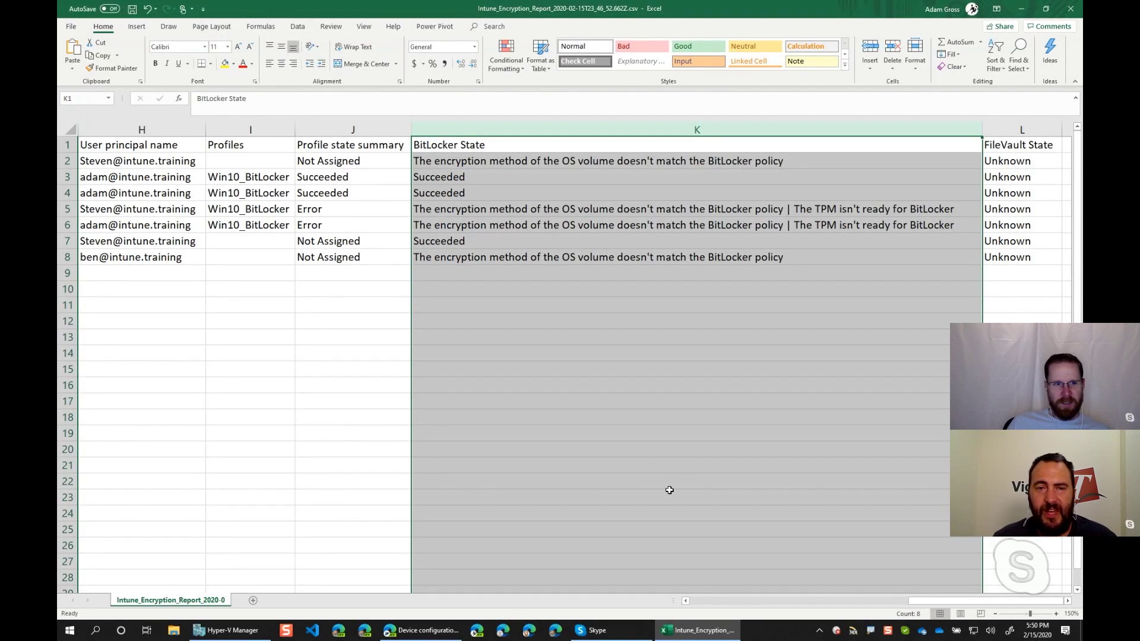
click(511, 228)
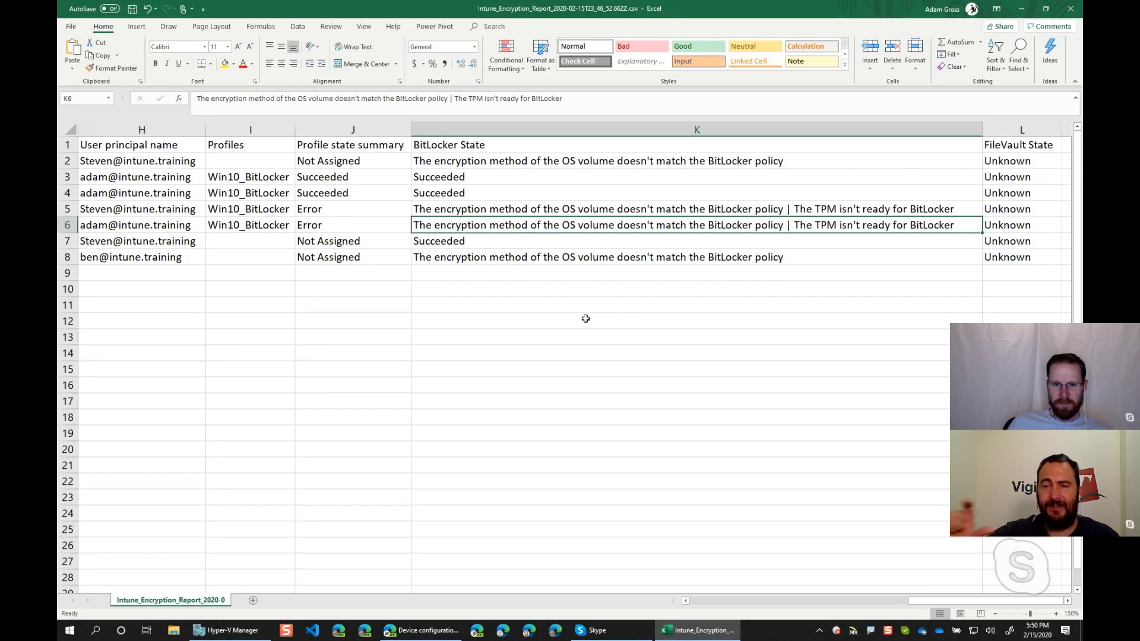
key(ctrl+c)
click(492, 322)
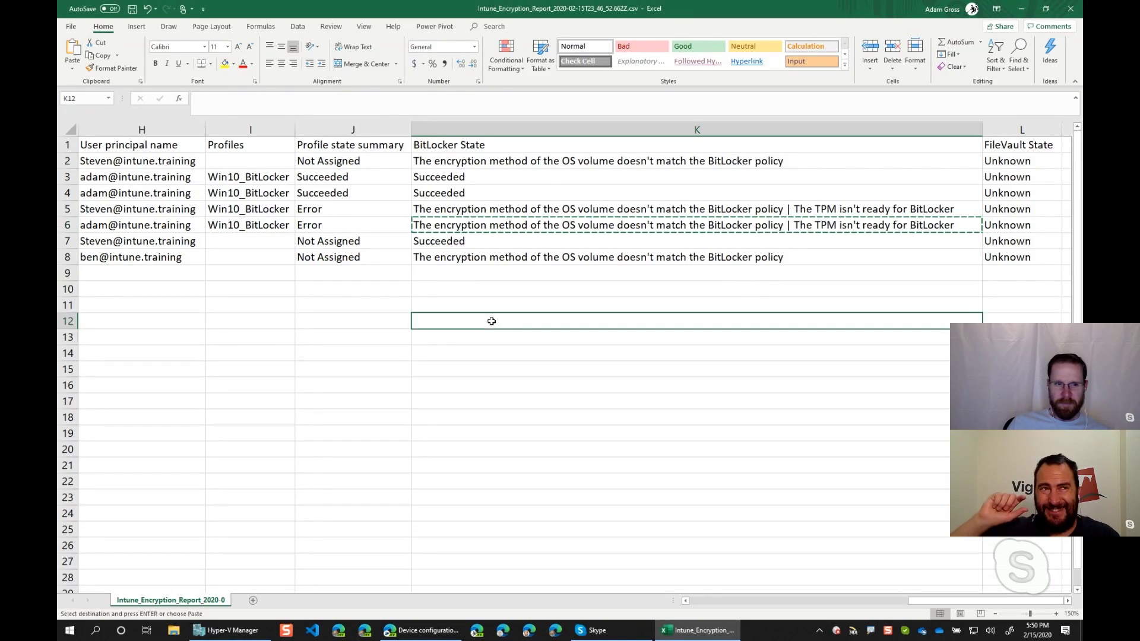
click(73, 66)
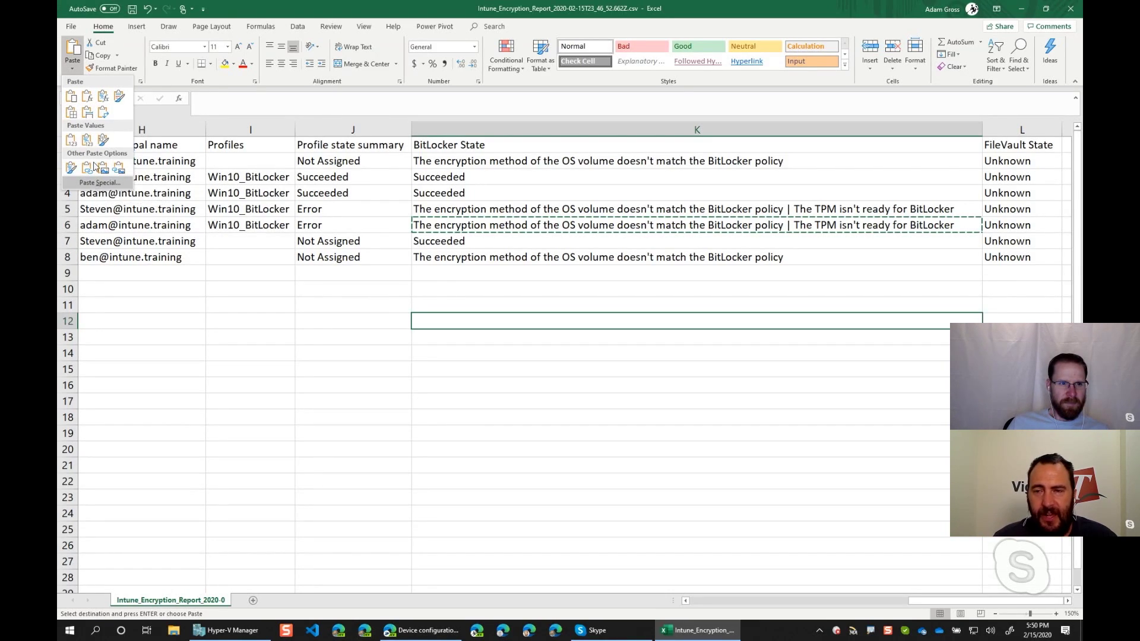
click(717, 315)
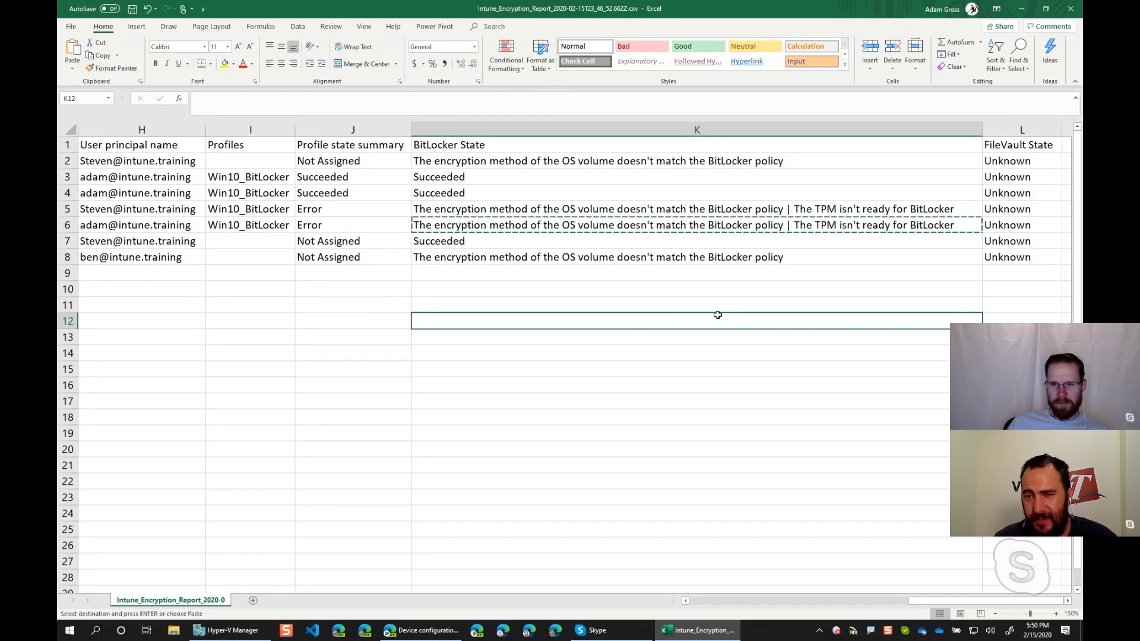
click(625, 211)
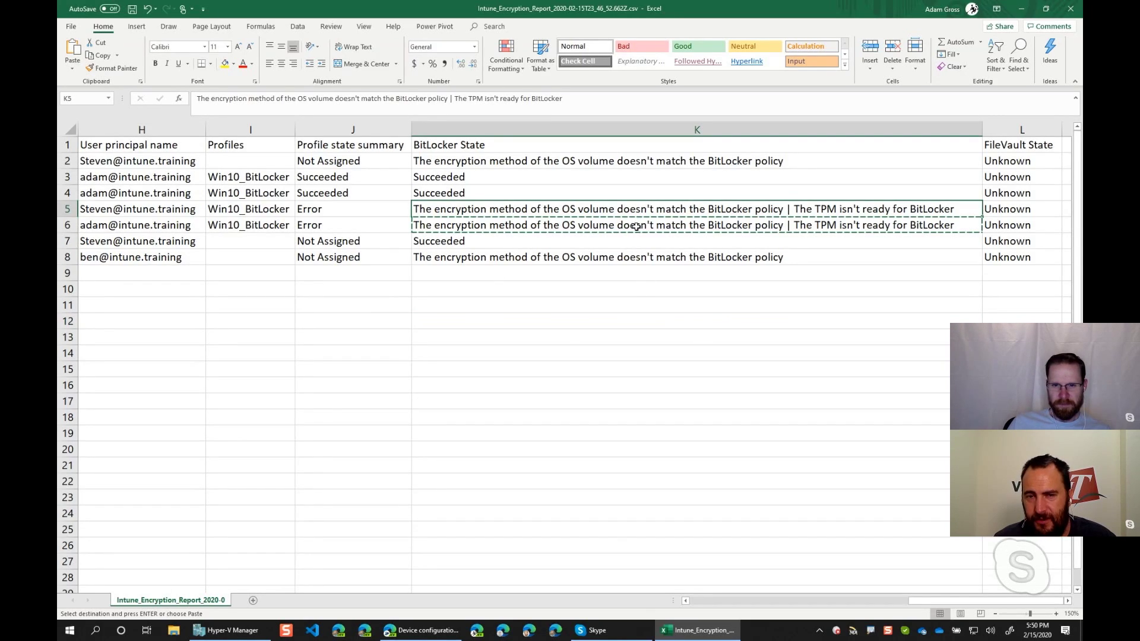
key(Escape)
click(1027, 209)
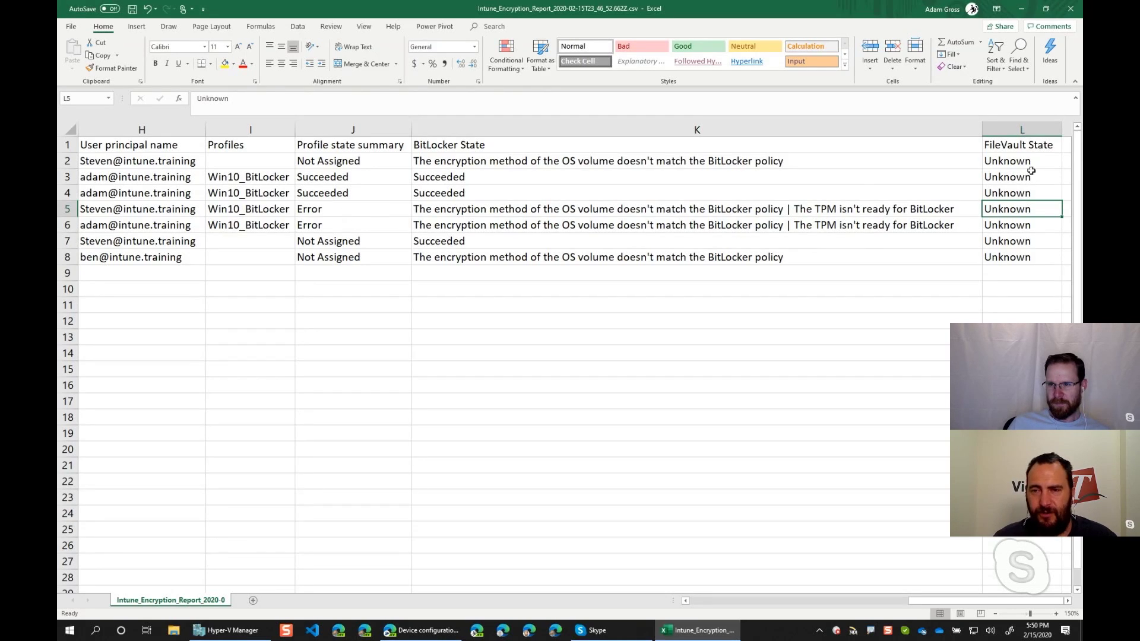
click(1014, 130)
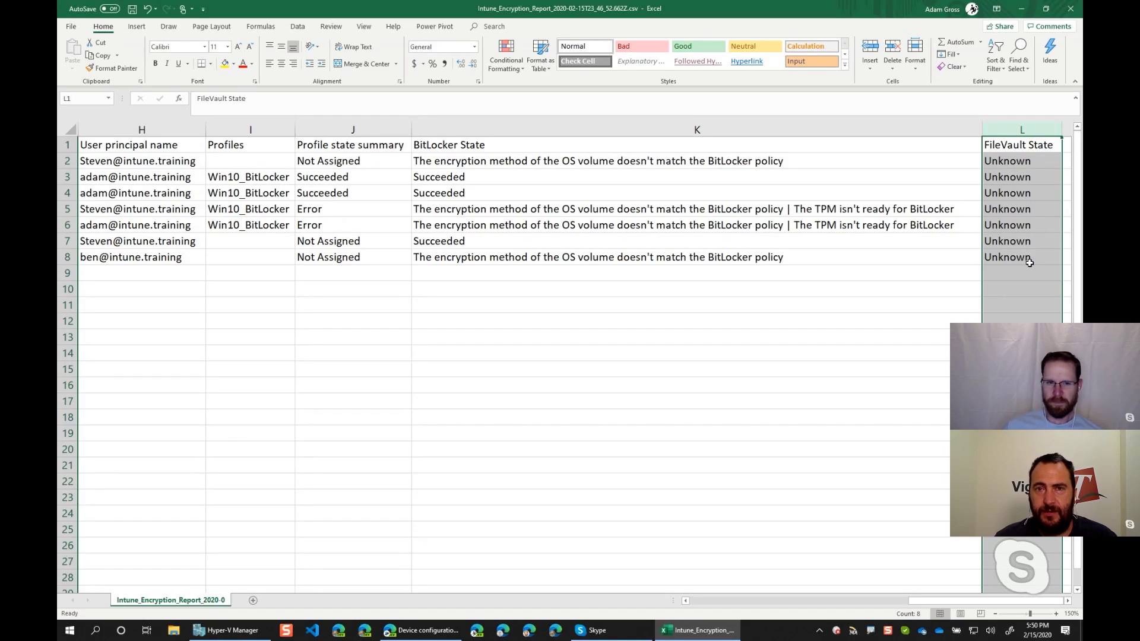
drag(959, 600, 954, 601)
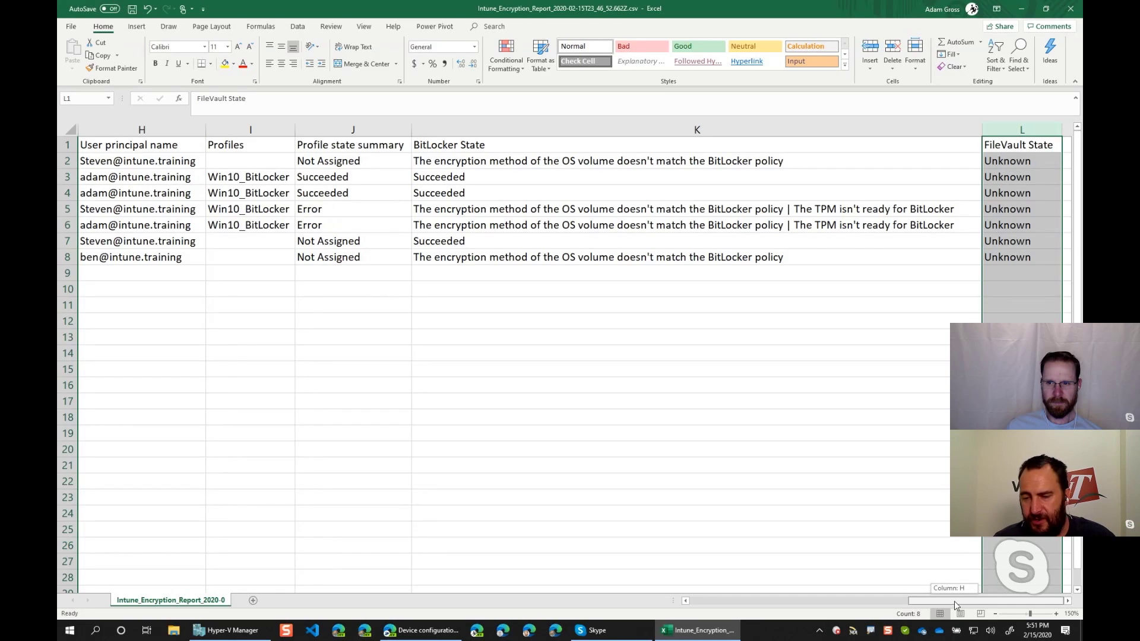
drag(954, 601, 912, 603)
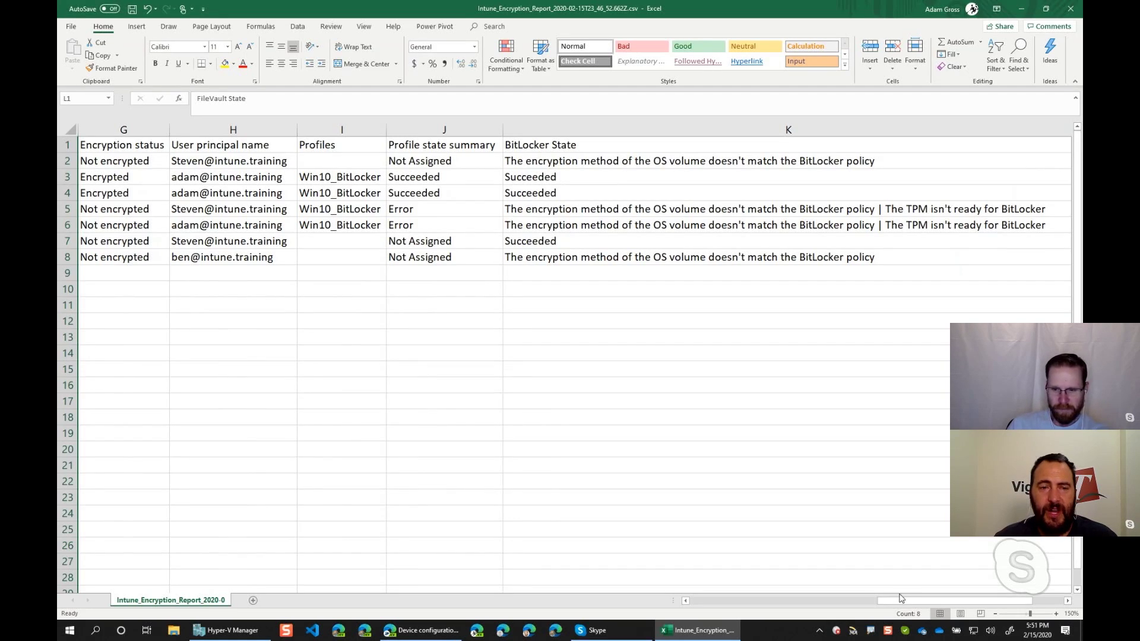
drag(912, 602, 754, 591)
click(62, 241)
scroll(535, 297, right, 1)
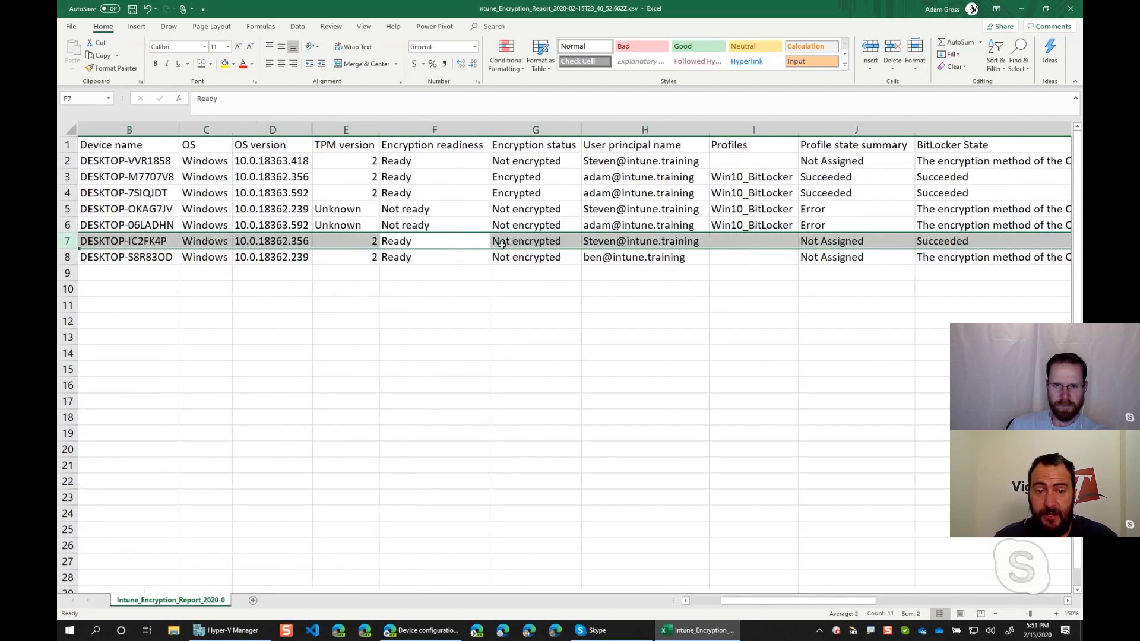
click(537, 240)
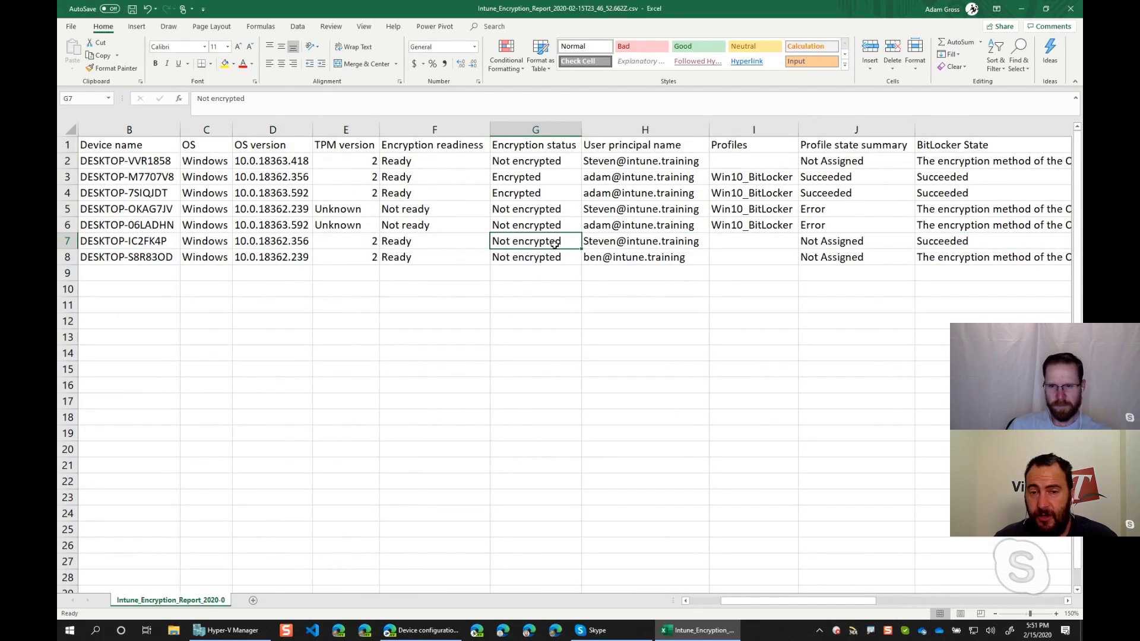
ctrl+click(823, 242)
ctrl+click(945, 241)
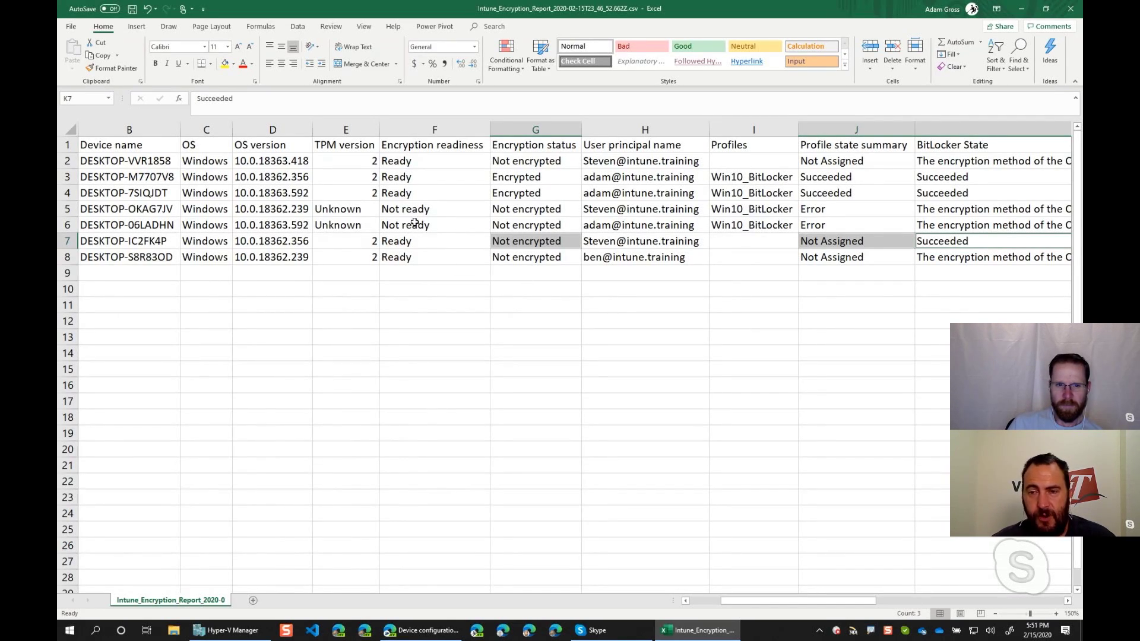
click(408, 258)
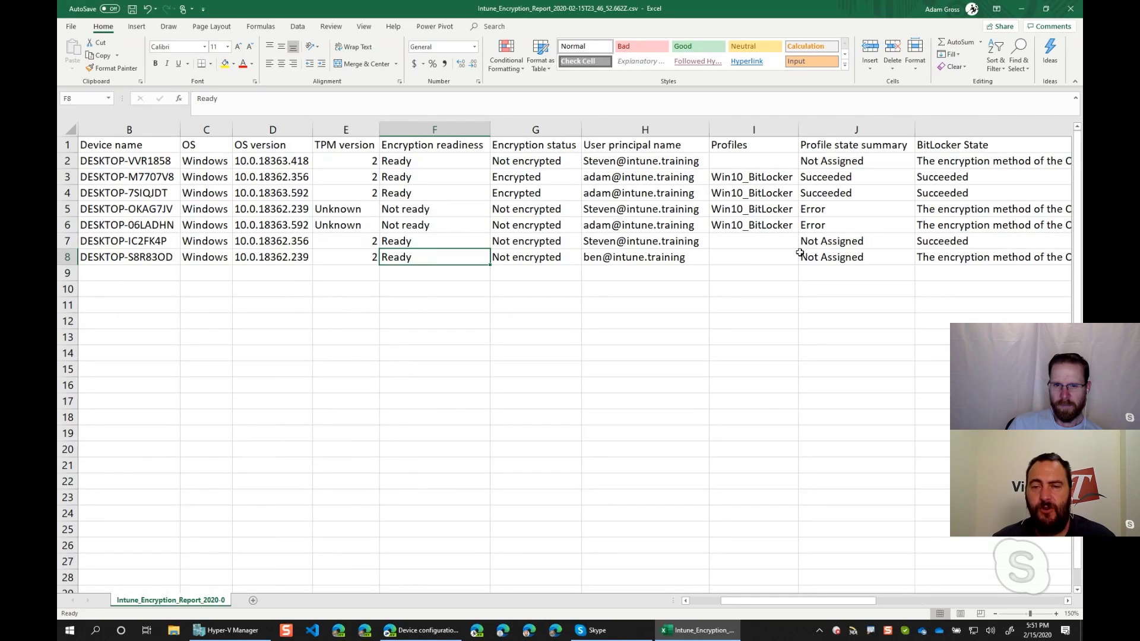
click(922, 262)
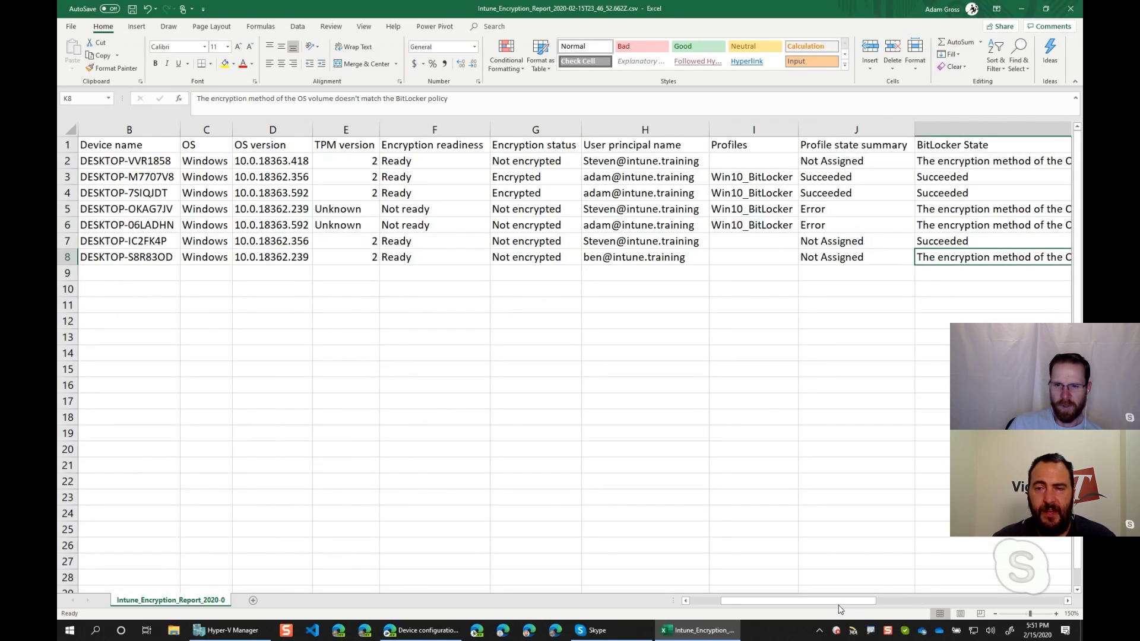
drag(846, 602, 946, 605)
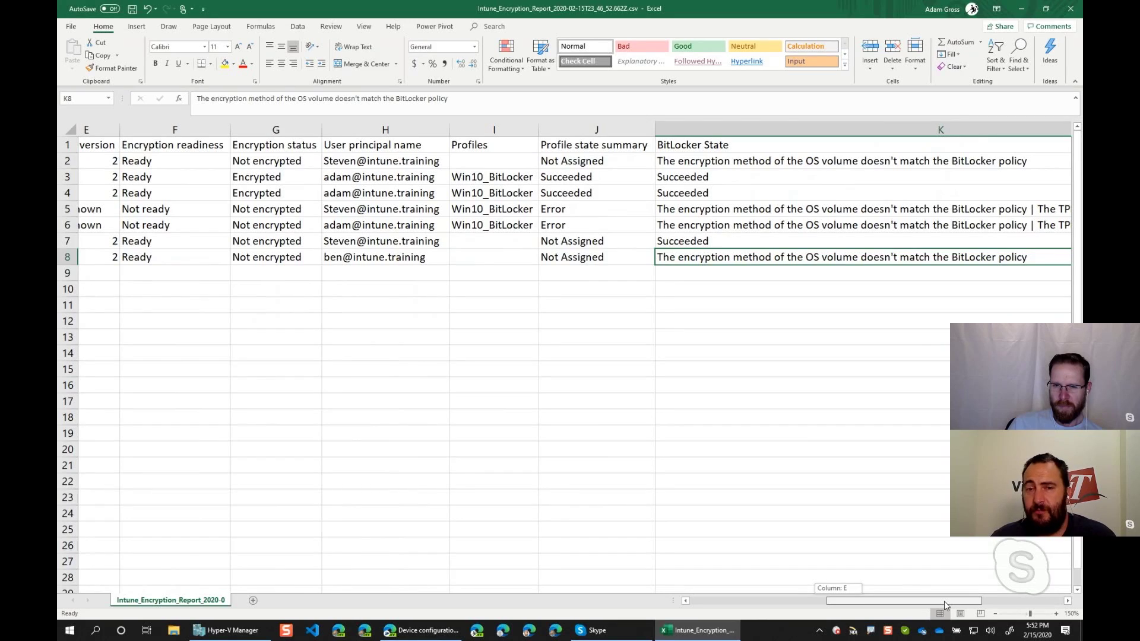
drag(946, 606, 934, 606)
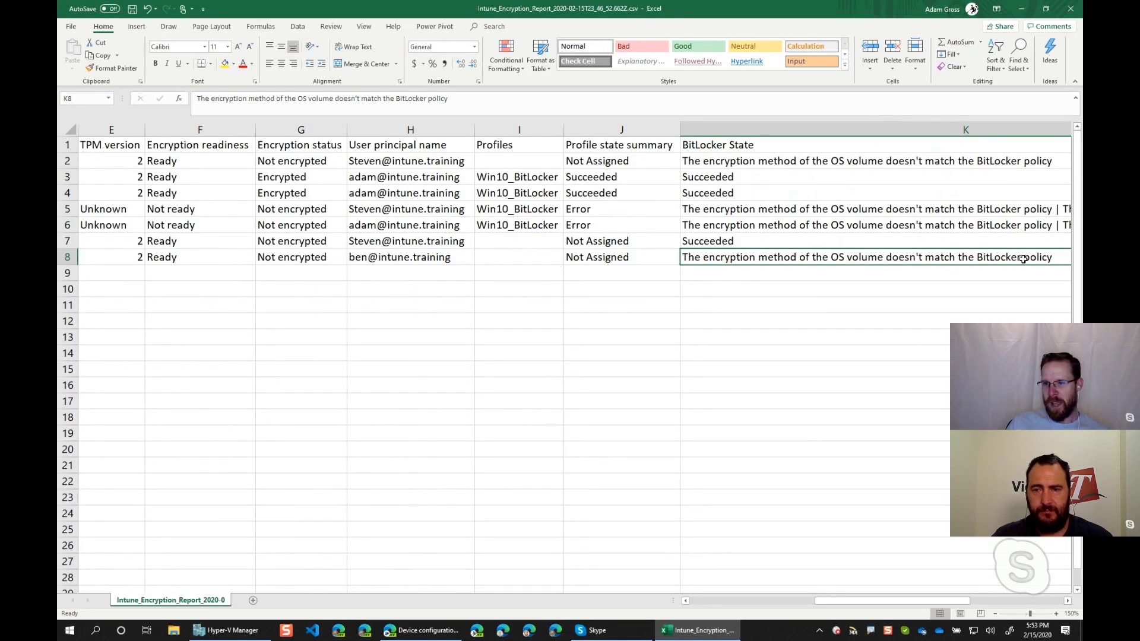
- Review row 8's encryption status, profile state summary and BitLocker State message, then close Excel
click(616, 257)
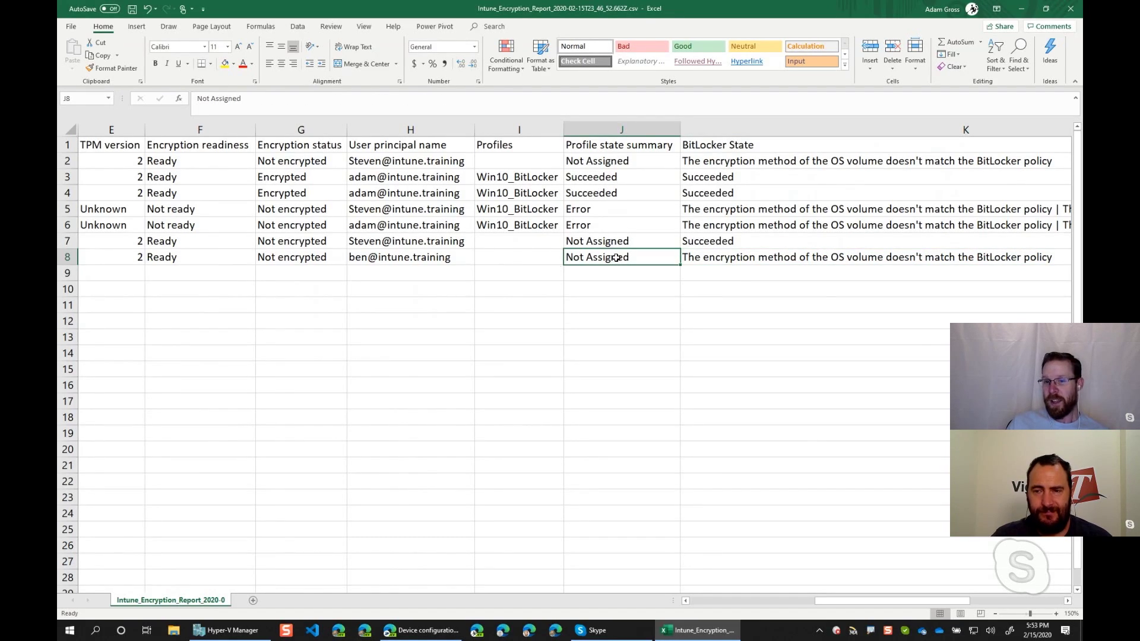
click(722, 257)
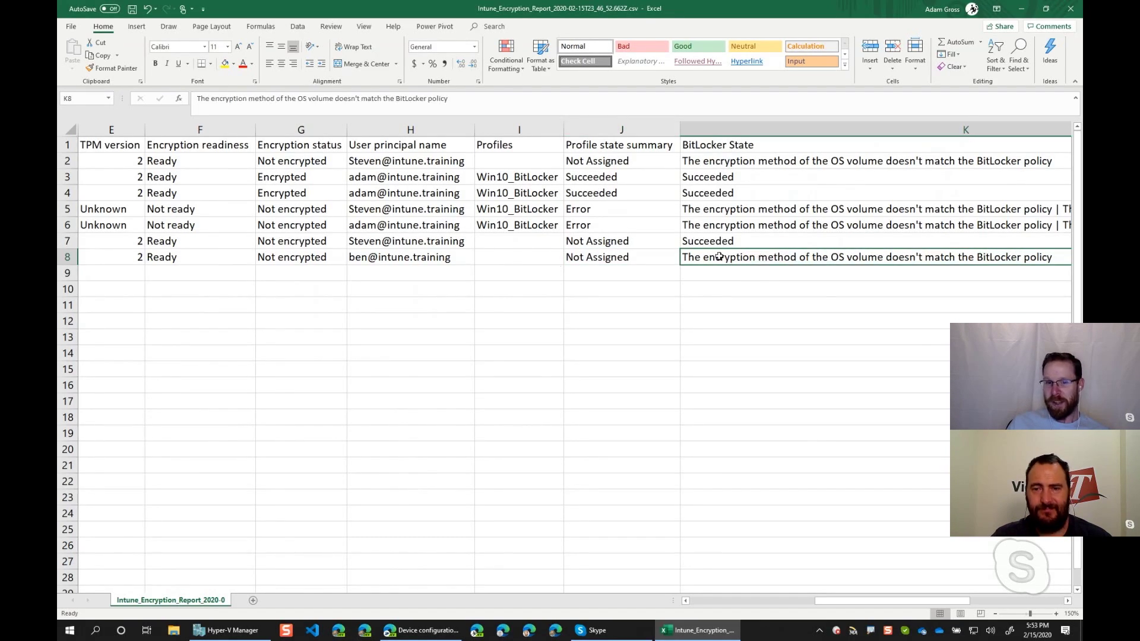
click(637, 257)
drag(717, 261, 636, 258)
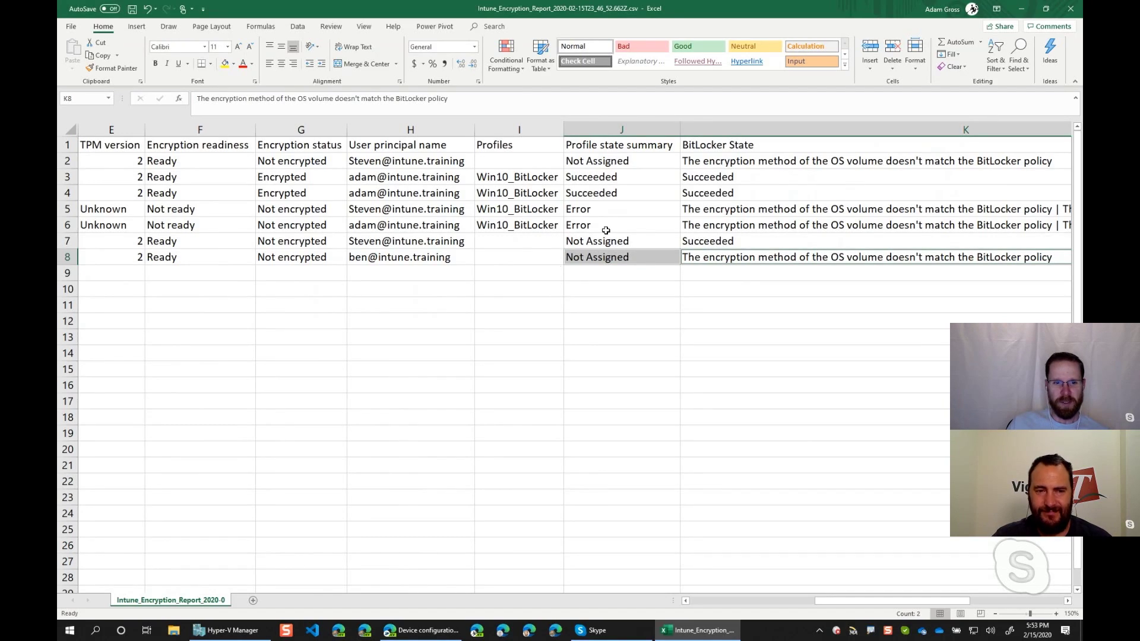
click(321, 257)
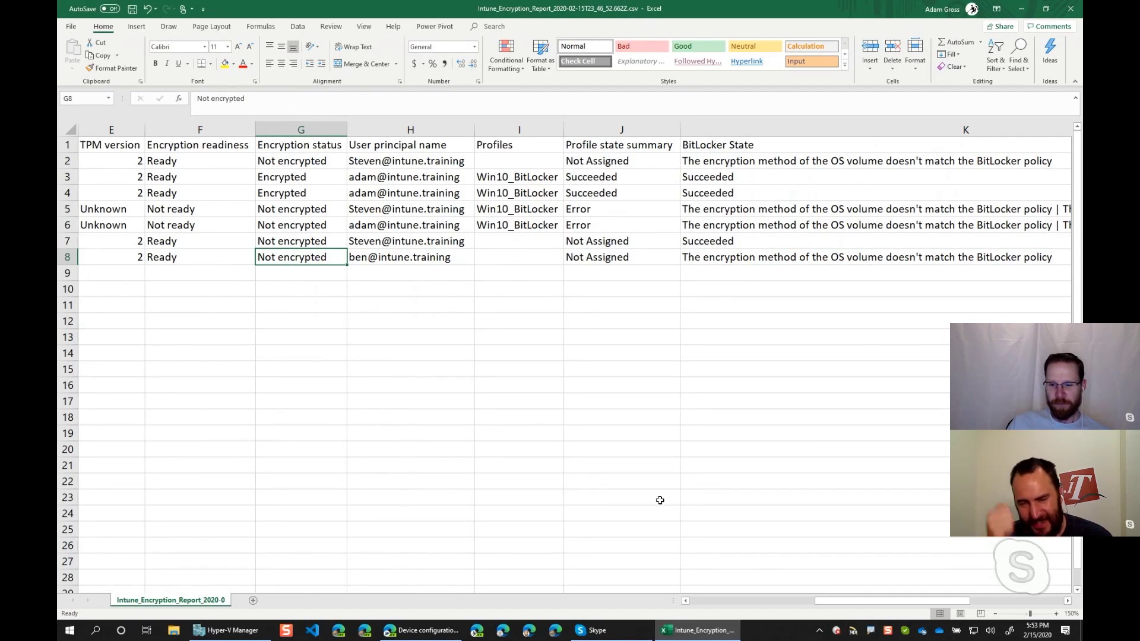
drag(876, 600, 749, 597)
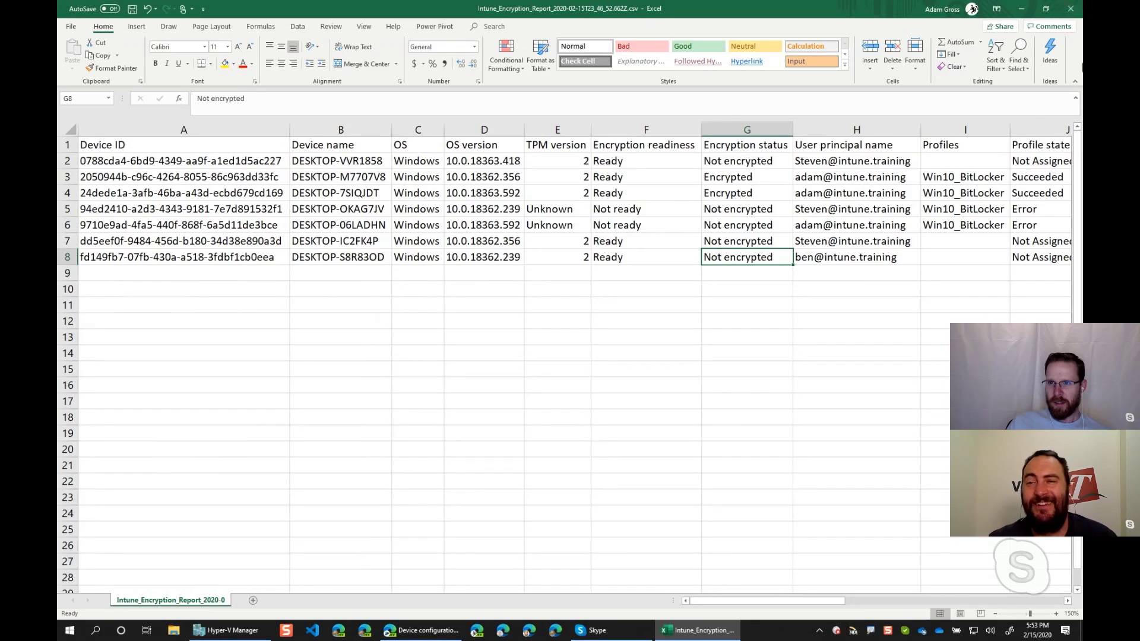
click(1072, 10)
- Discard the spreadsheet changes and view Device configuration Assignment status, where Win10_BitLocker has 2 errors
click(569, 330)
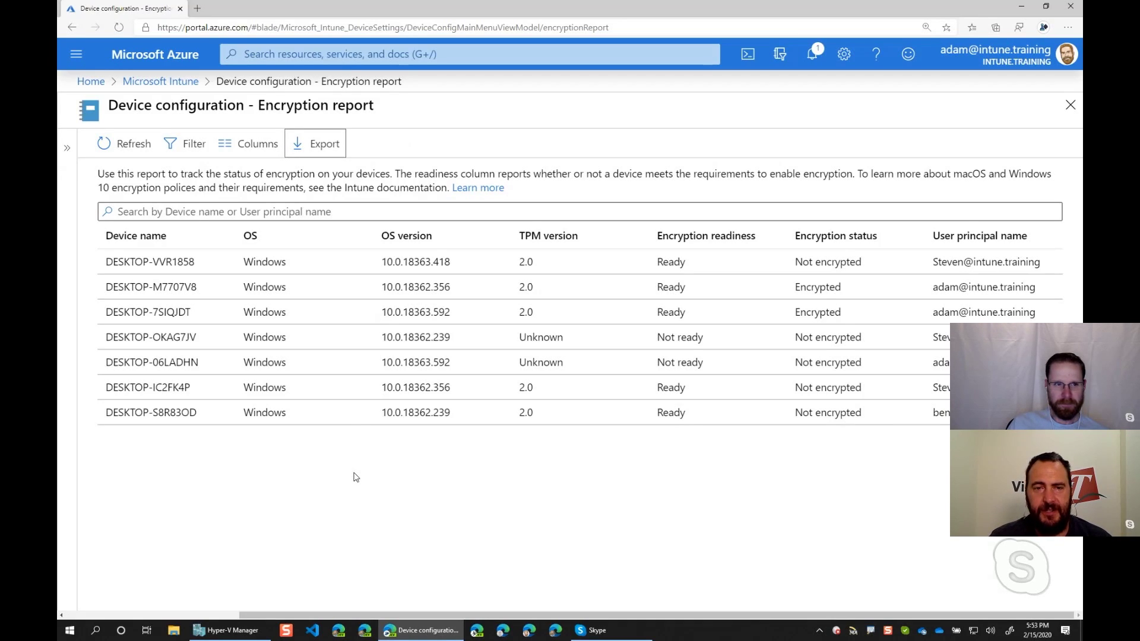
click(68, 148)
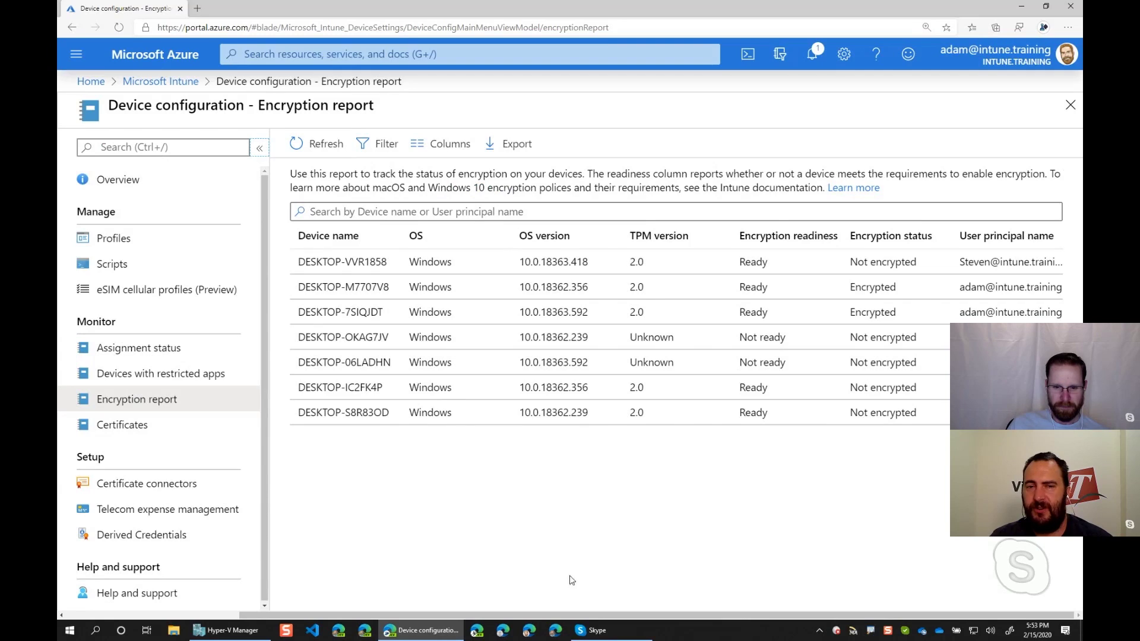
drag(615, 616, 559, 603)
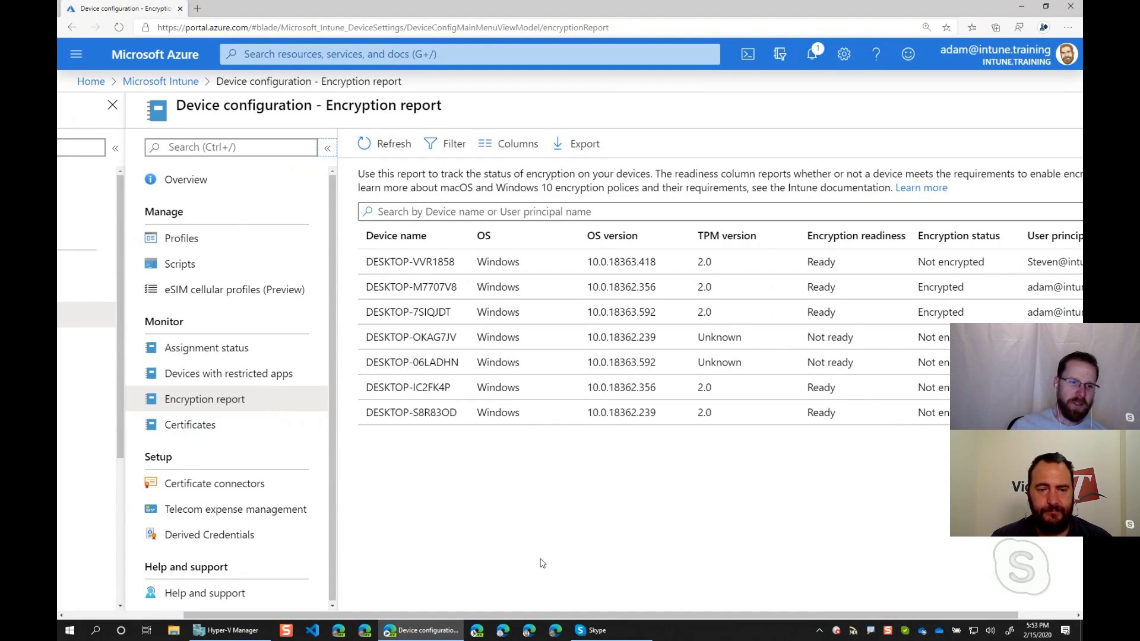
click(212, 349)
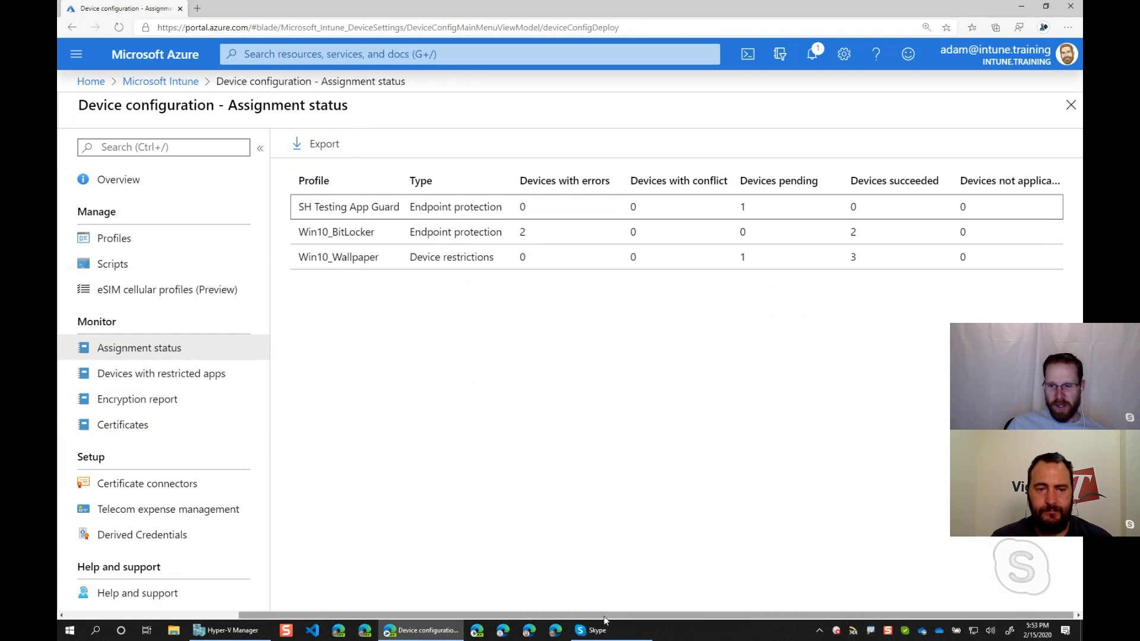
- Open the Device configuration Certificates report, which has no items to display
click(173, 429)
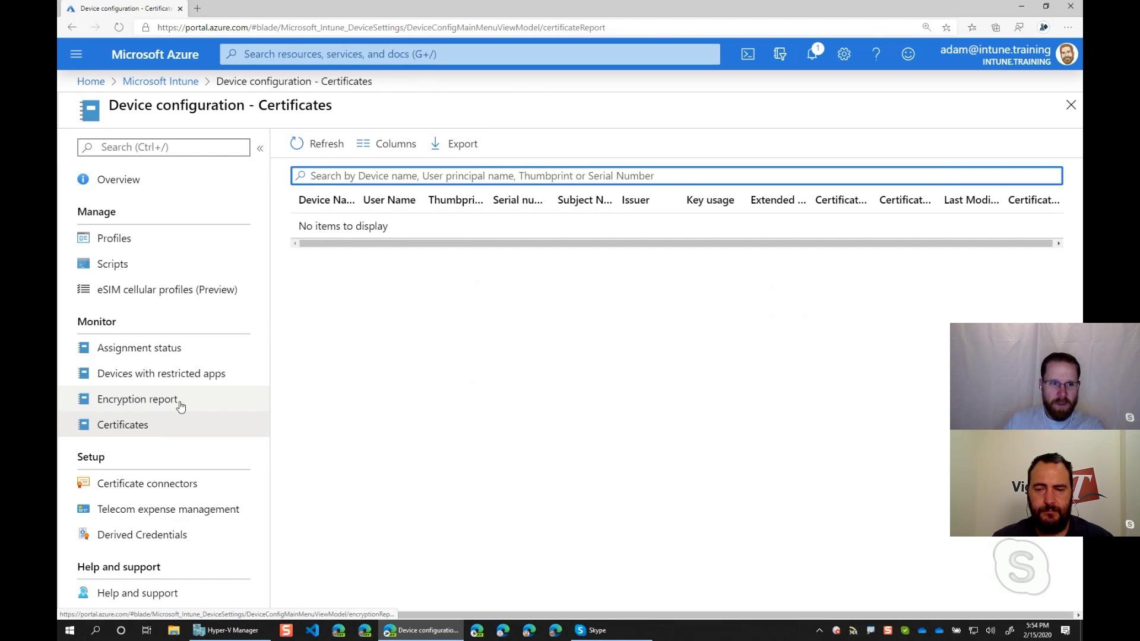
- Check Win10_BitLocker's 2 succeeded and 2 errors, then return to the Encryption report
click(121, 240)
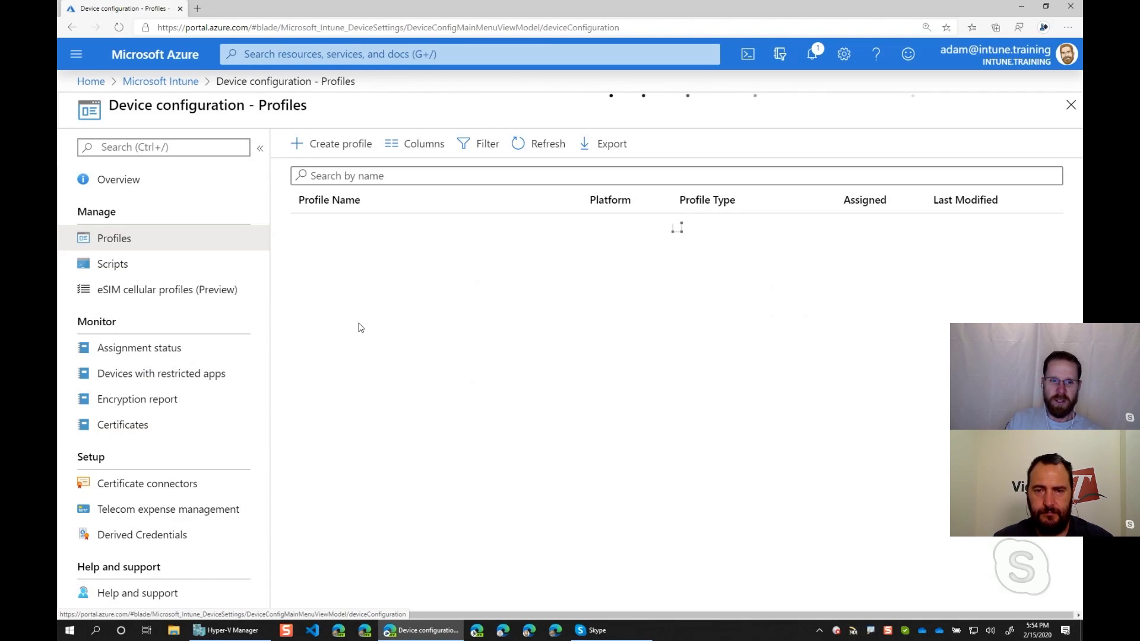
click(366, 307)
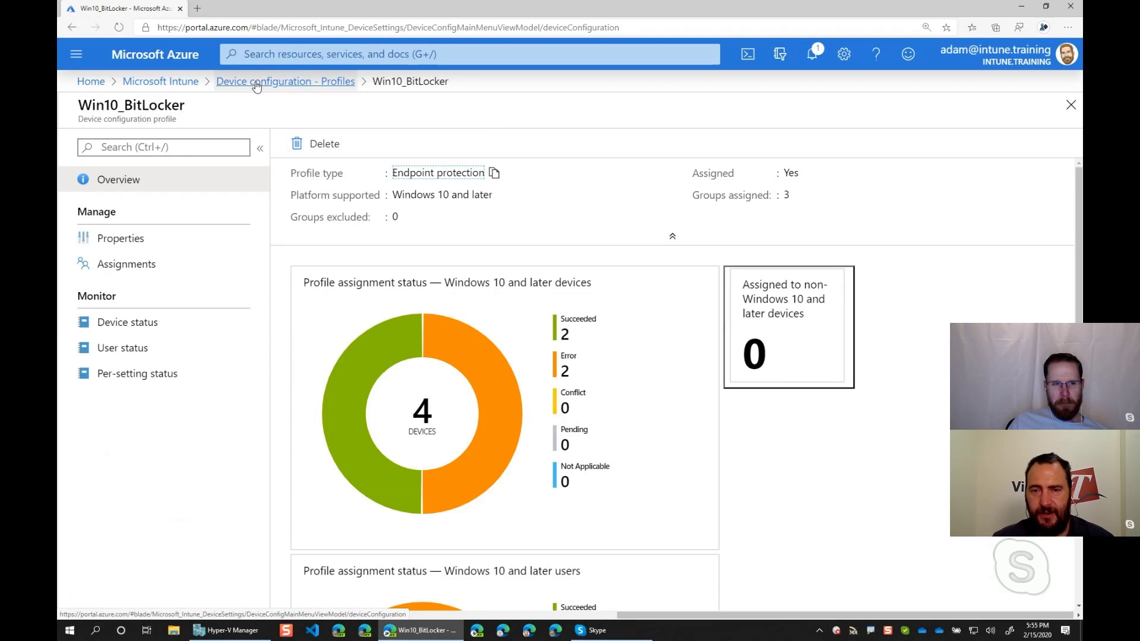
click(255, 83)
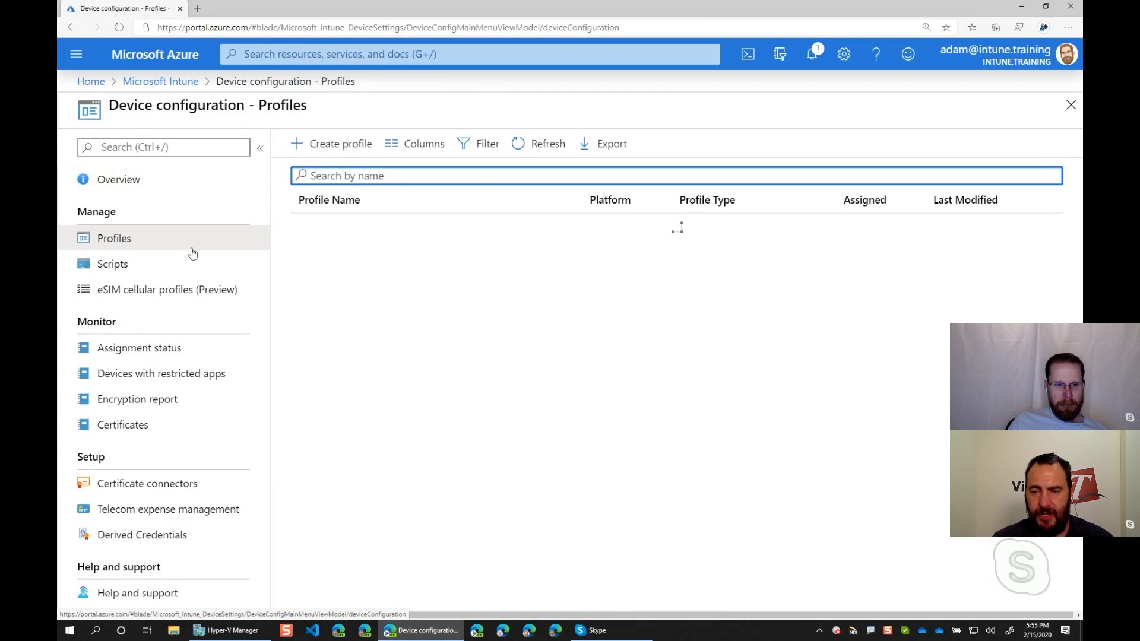
click(161, 404)
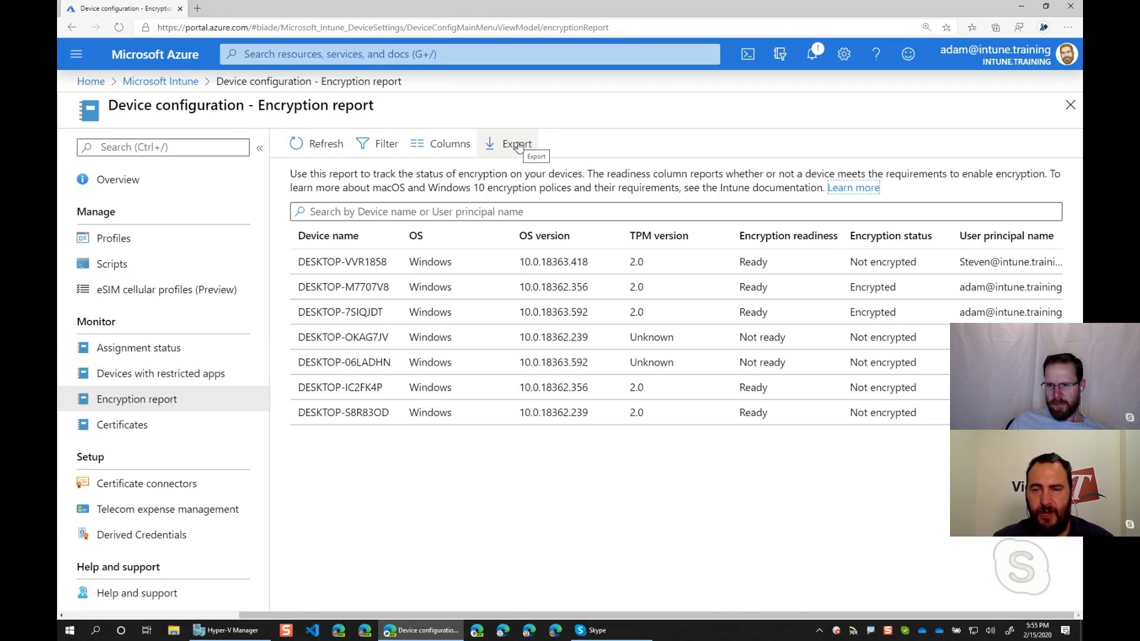
- Export the Encryption report to CSV and open the downloaded file in Excel
click(518, 146)
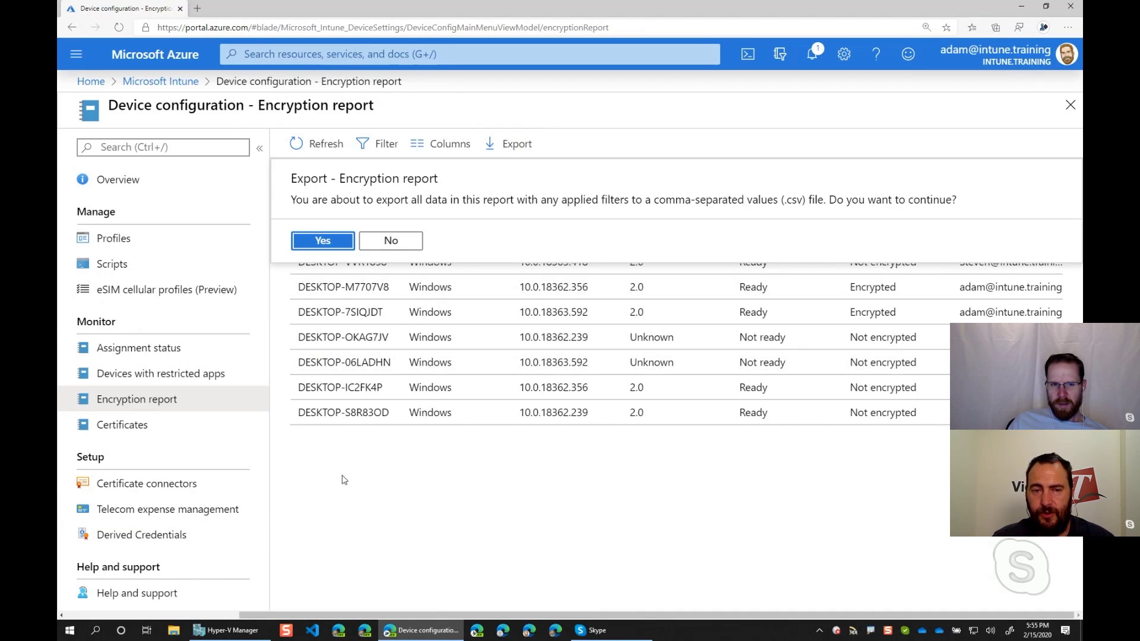
click(321, 240)
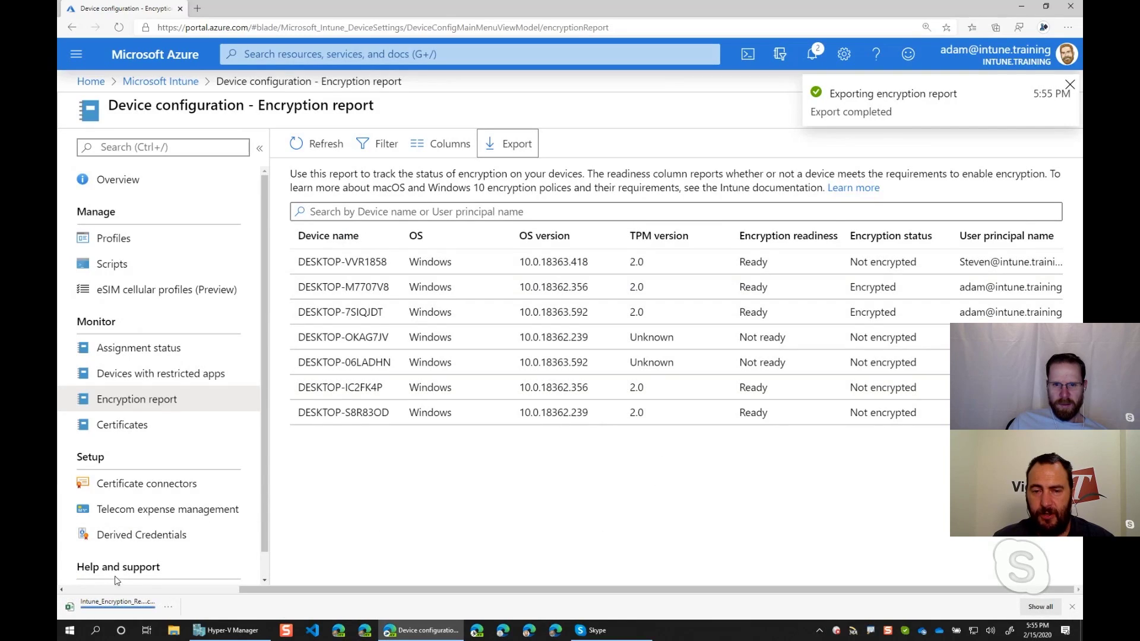
click(127, 606)
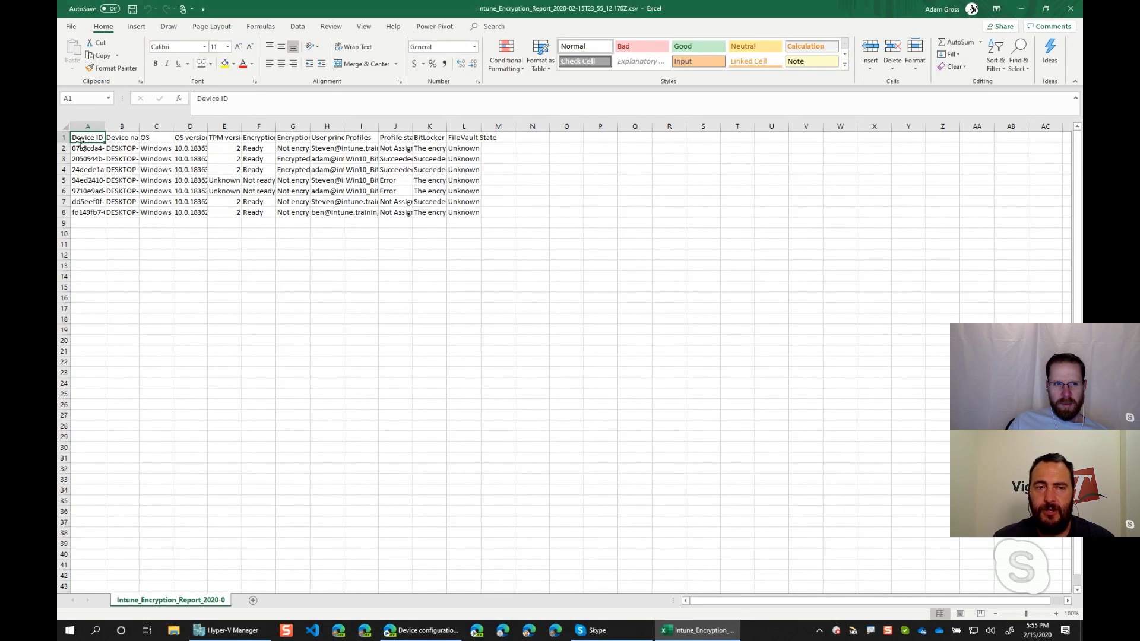
- Auto-fit all columns of the sheet and select the Profiles column entries
click(65, 127)
double_click(107, 126)
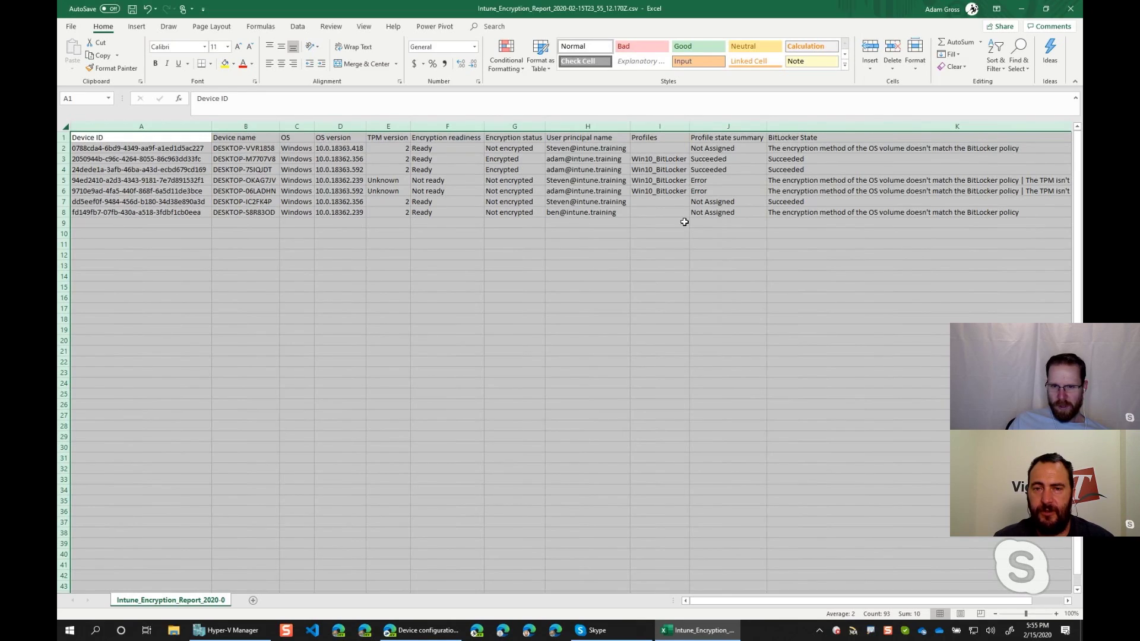
drag(651, 140, 662, 213)
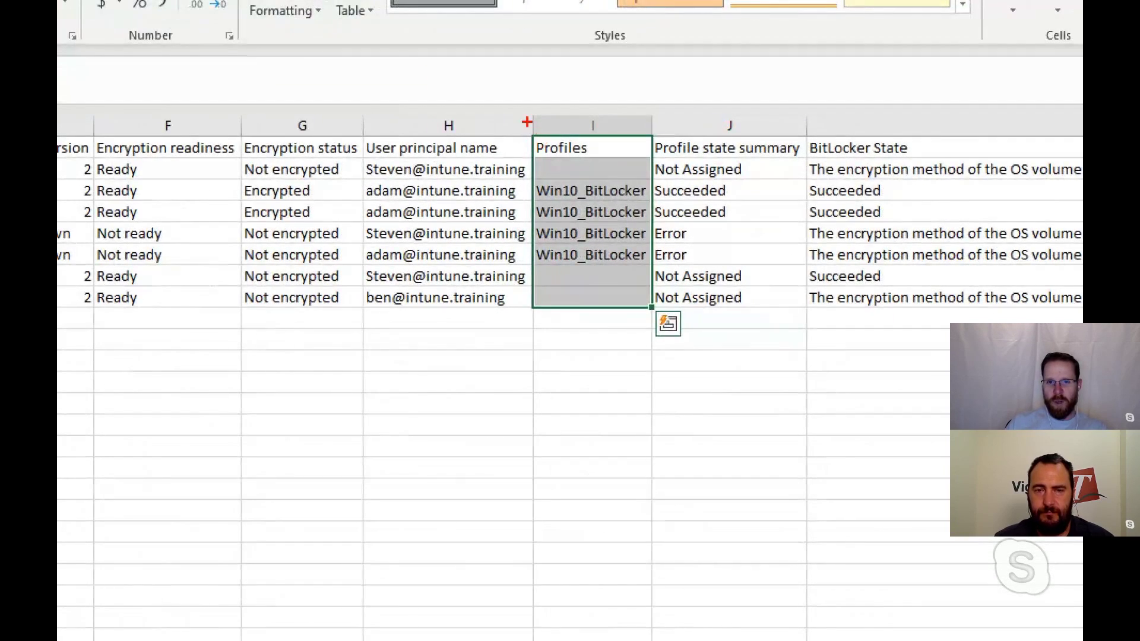
drag(527, 123, 653, 280)
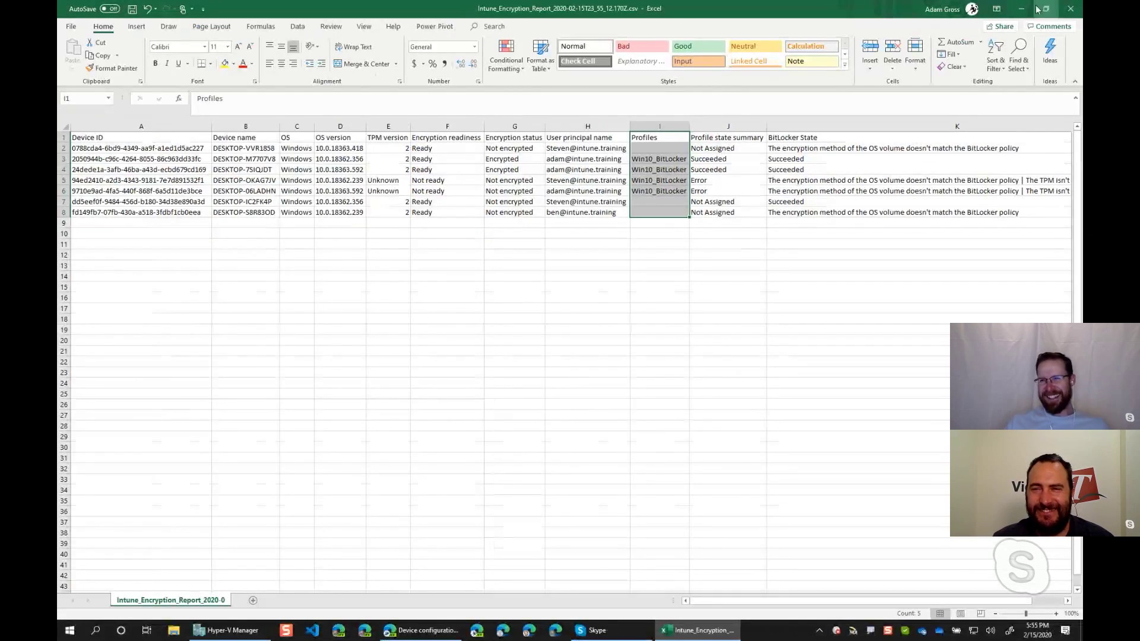
- Close the re-exported report in Excel without saving changes
key(ctrl+w)
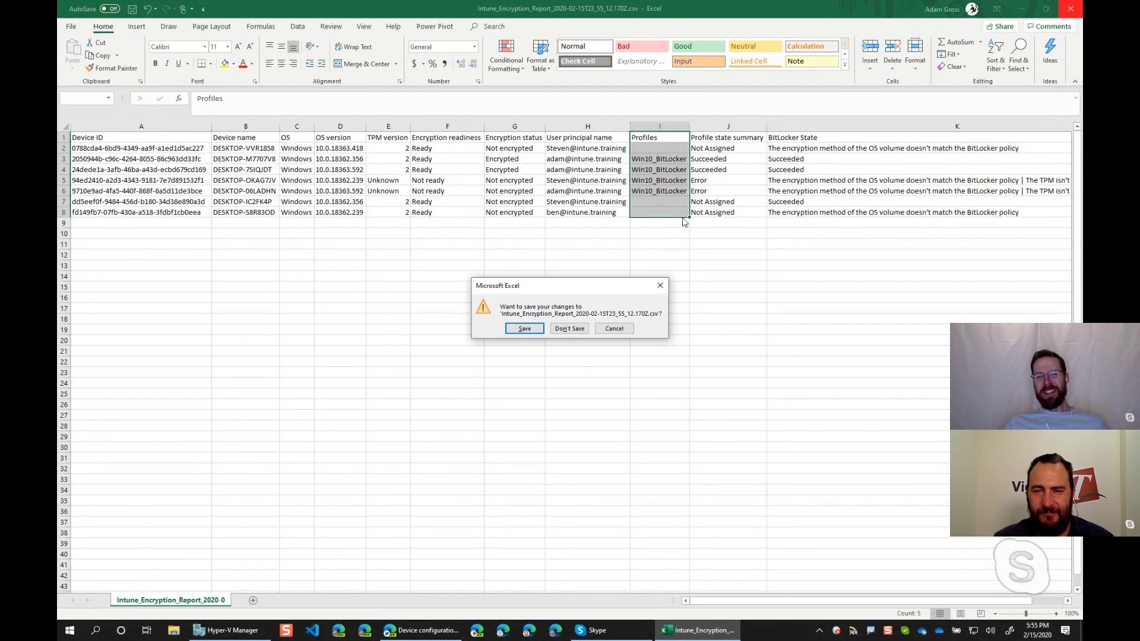
click(602, 330)
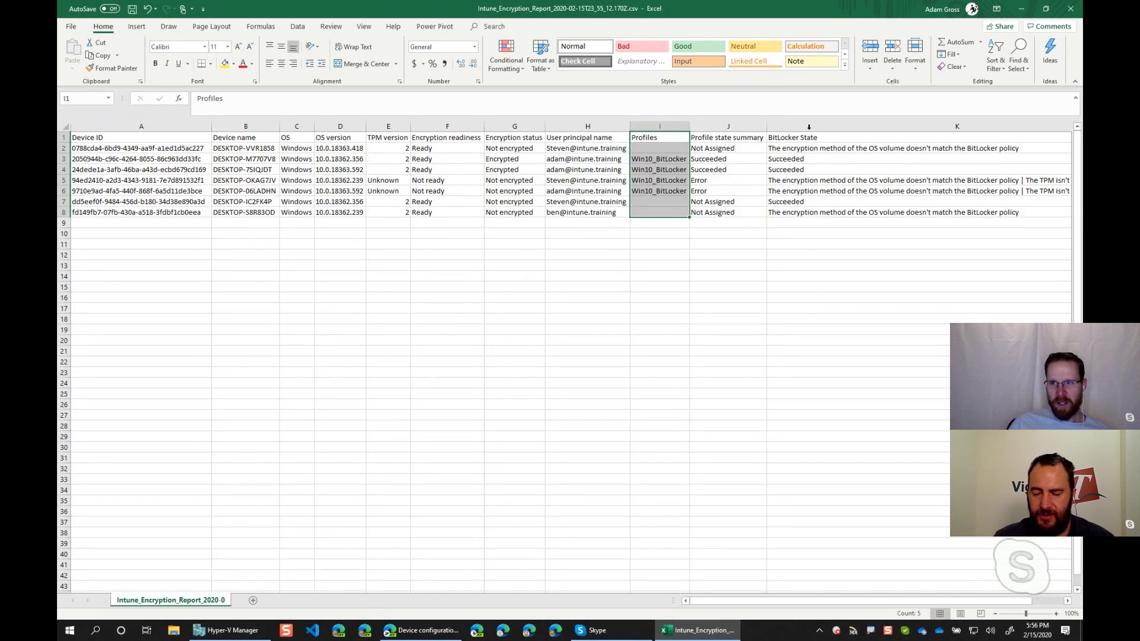
click(1069, 11)
click(587, 330)
- Return to the Intune Overview showing 2 device assignment errors and 0 failures
click(443, 487)
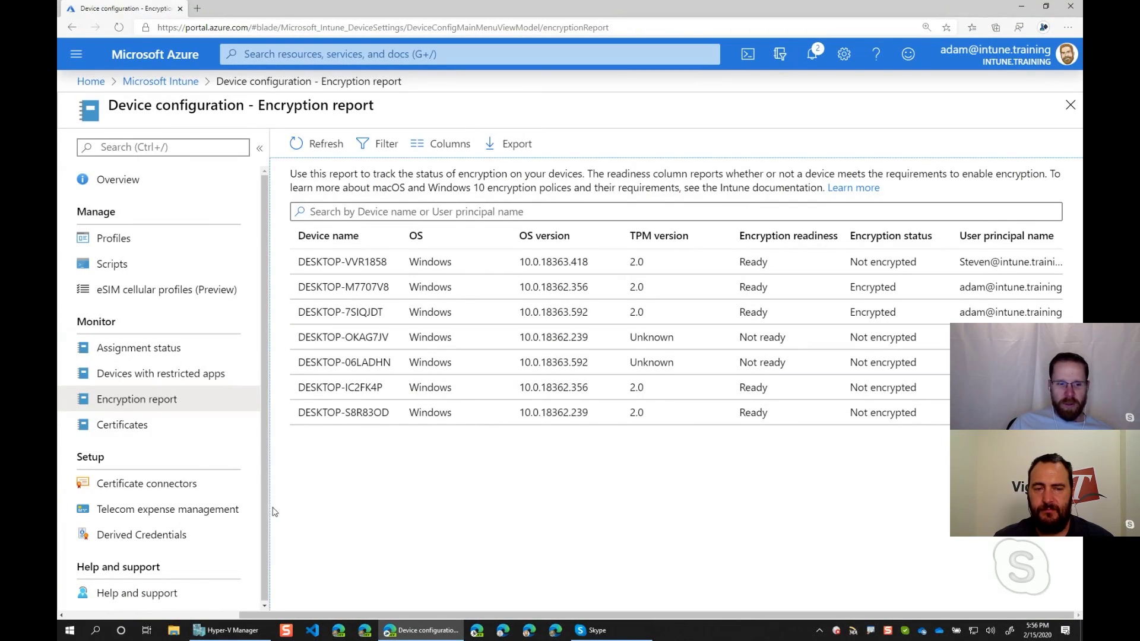
click(159, 81)
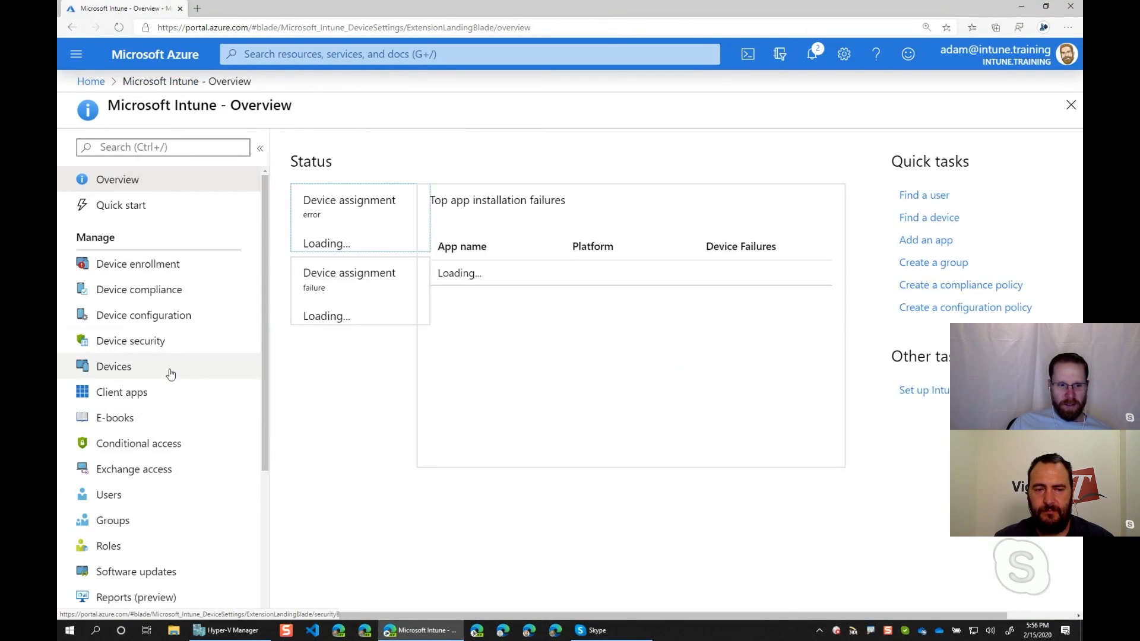
scroll(164, 477, down, 3)
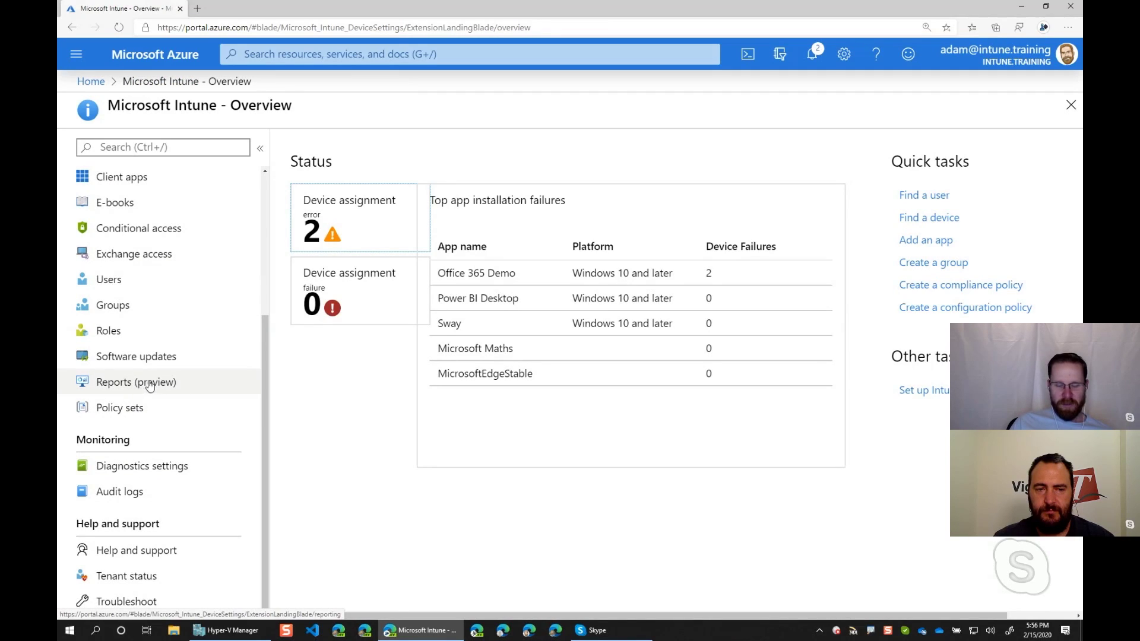